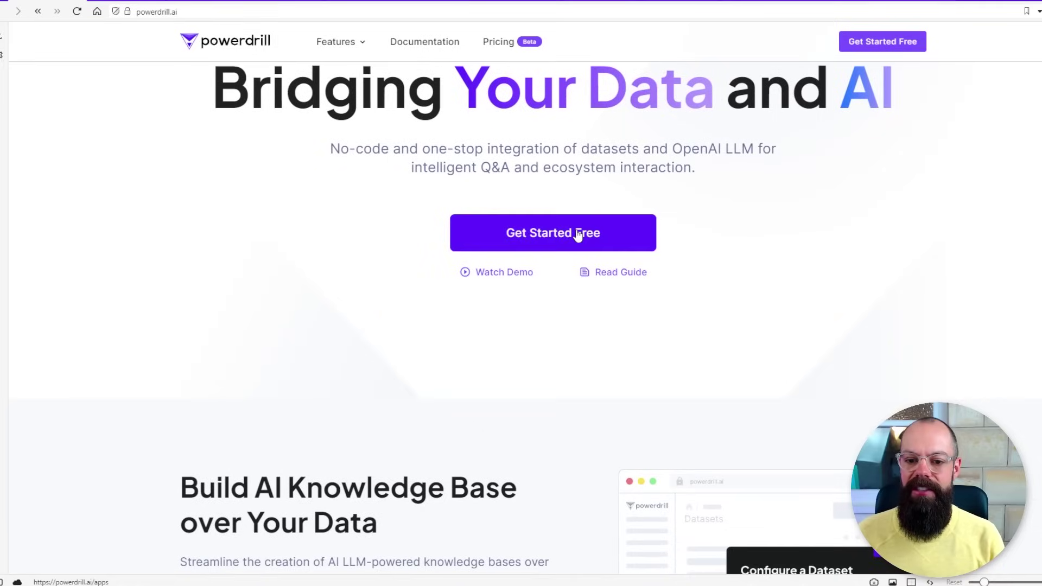
Scroll through the powerdrill.ai homepage, highlighting the knowledge base and Surpass ChatGPT Accuracy headings
scroll(579, 235, "down", 3)
scroll(577, 235, "down", 3)
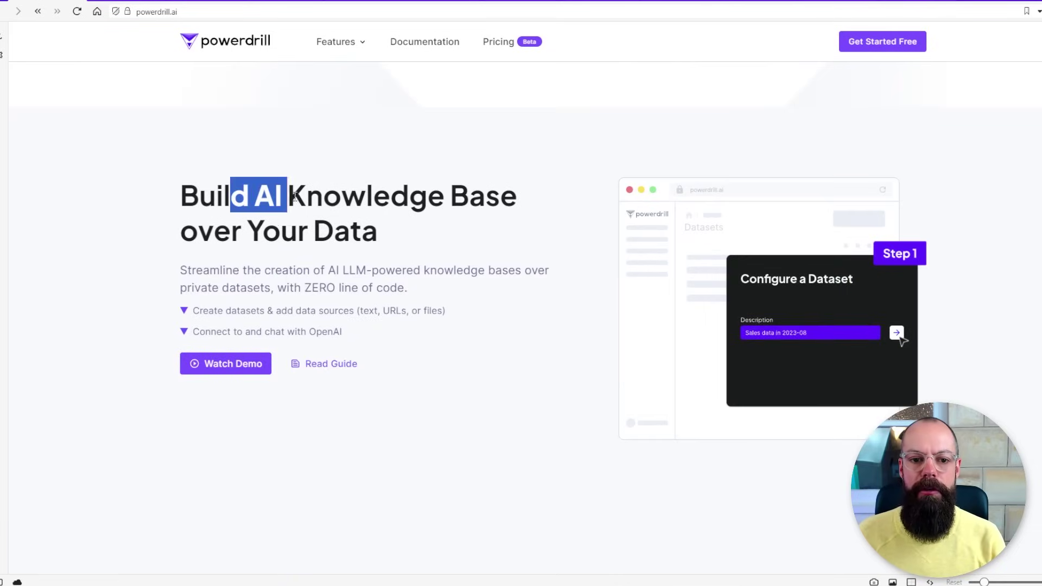
left_click_drag(300, 199, 372, 198)
left_click(282, 240)
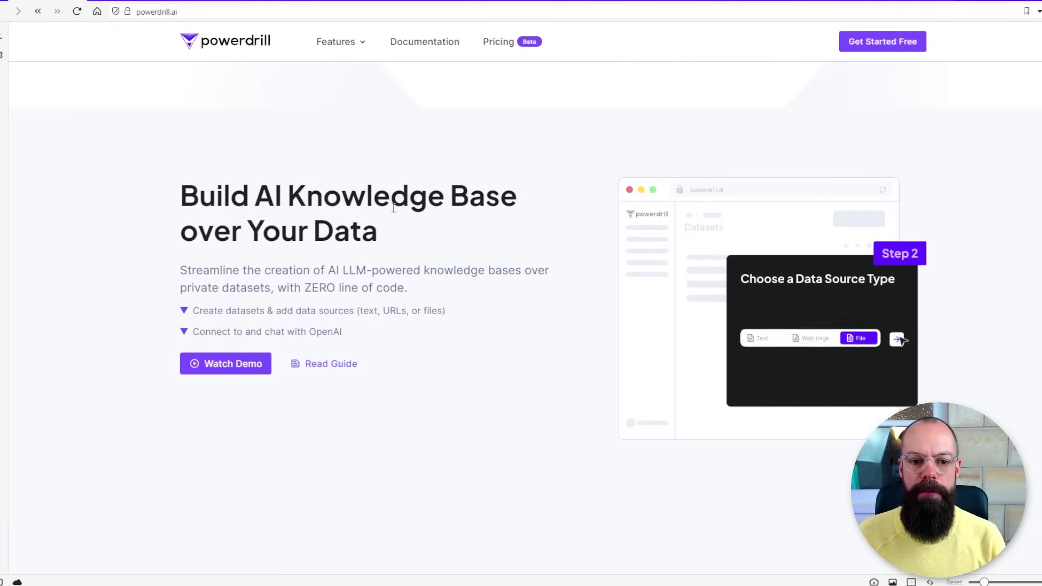
left_click(350, 227)
scroll(350, 229, "down", 8)
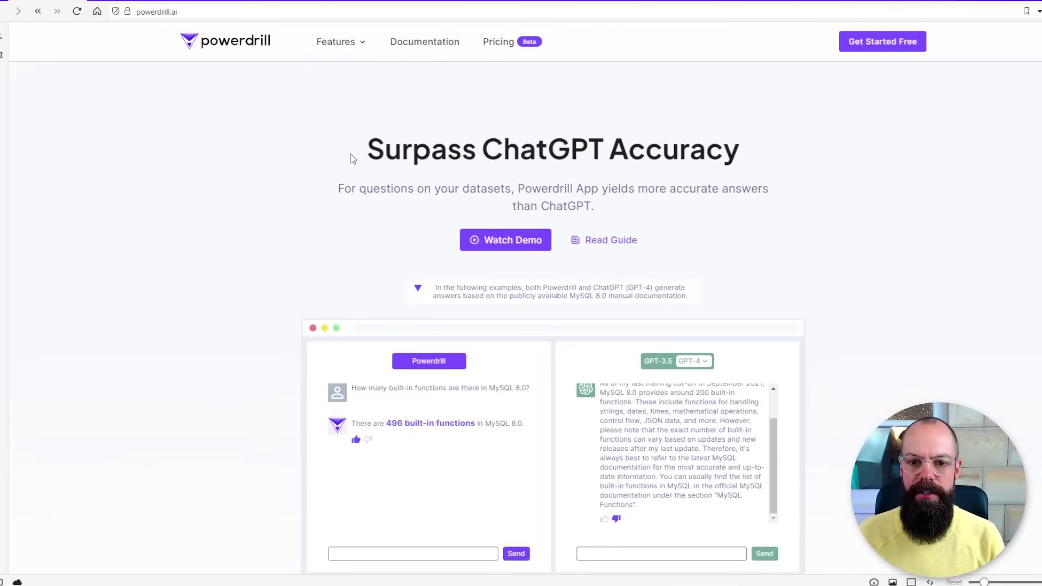
left_click_drag(414, 149, 573, 151)
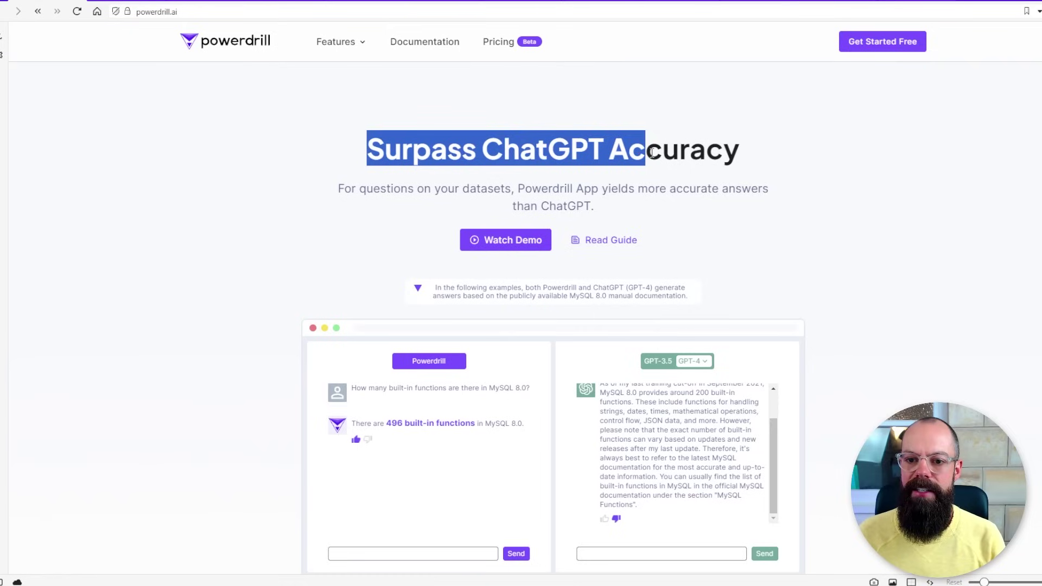
left_click(497, 156)
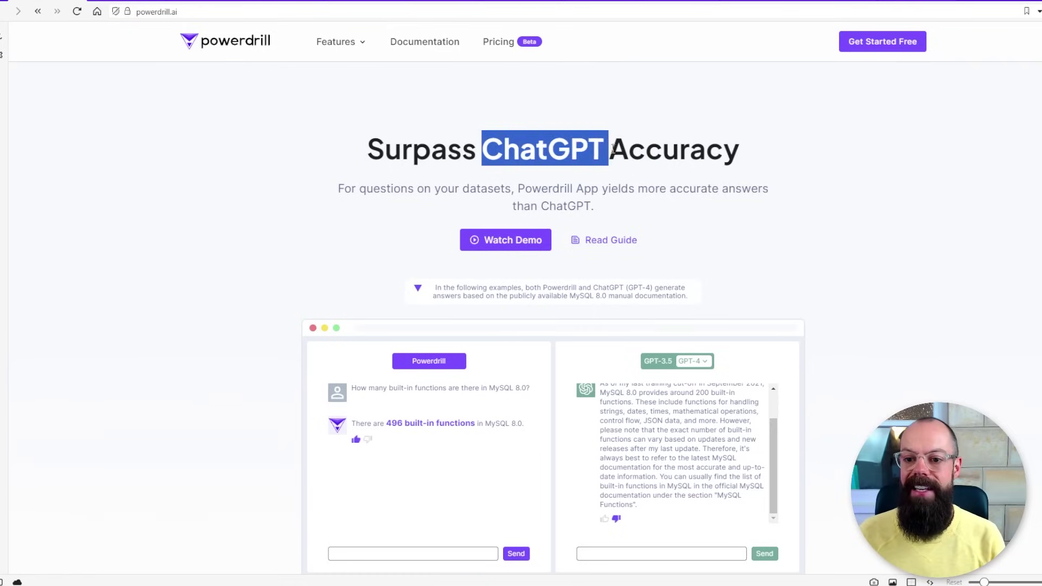
scroll(631, 150, "down", 15)
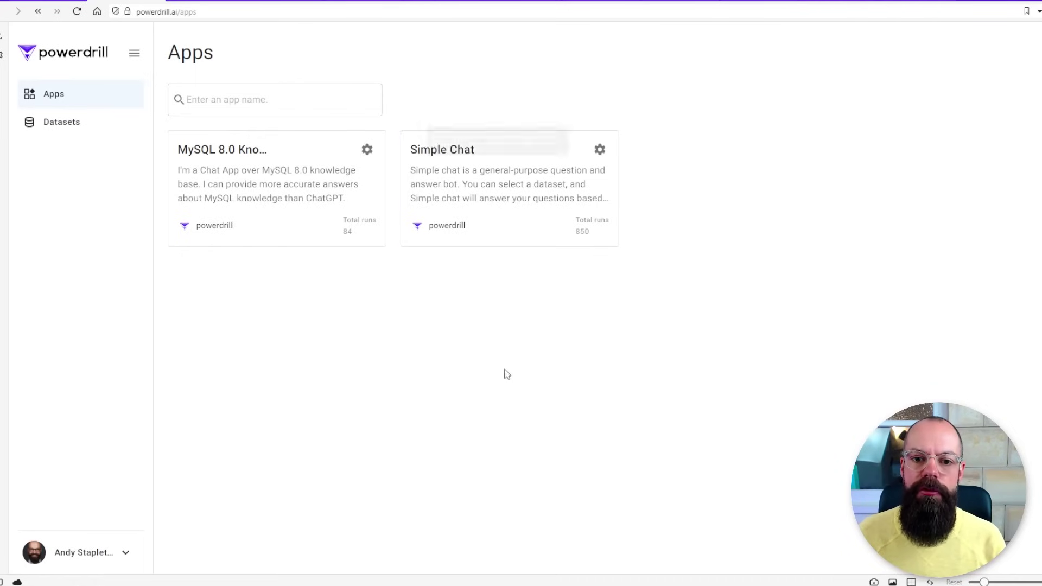
Go from Simple Chat to the Datasets list showing Andy_Research with its 4 data sources
left_click(510, 211)
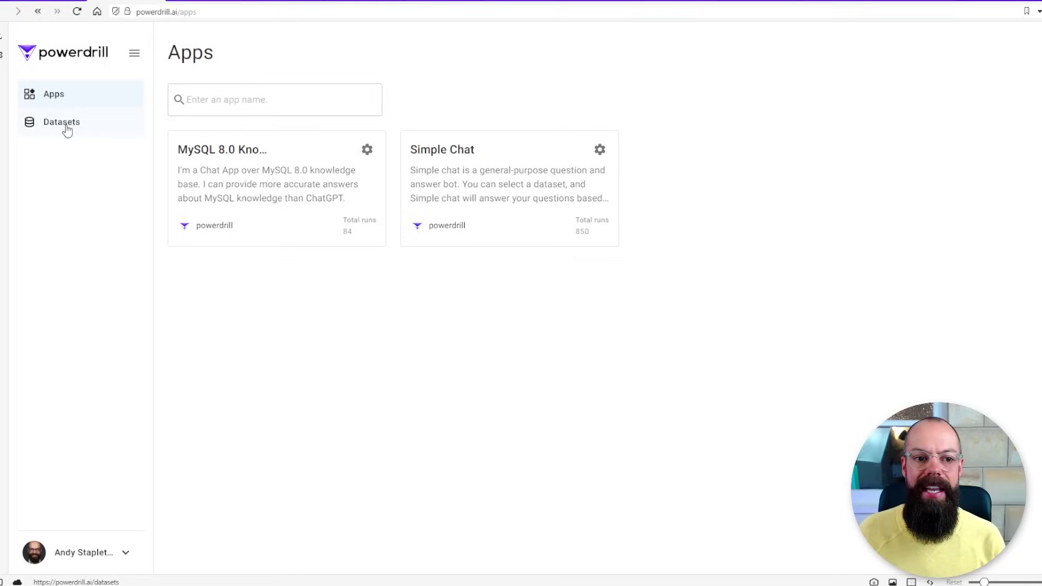
left_click(65, 127)
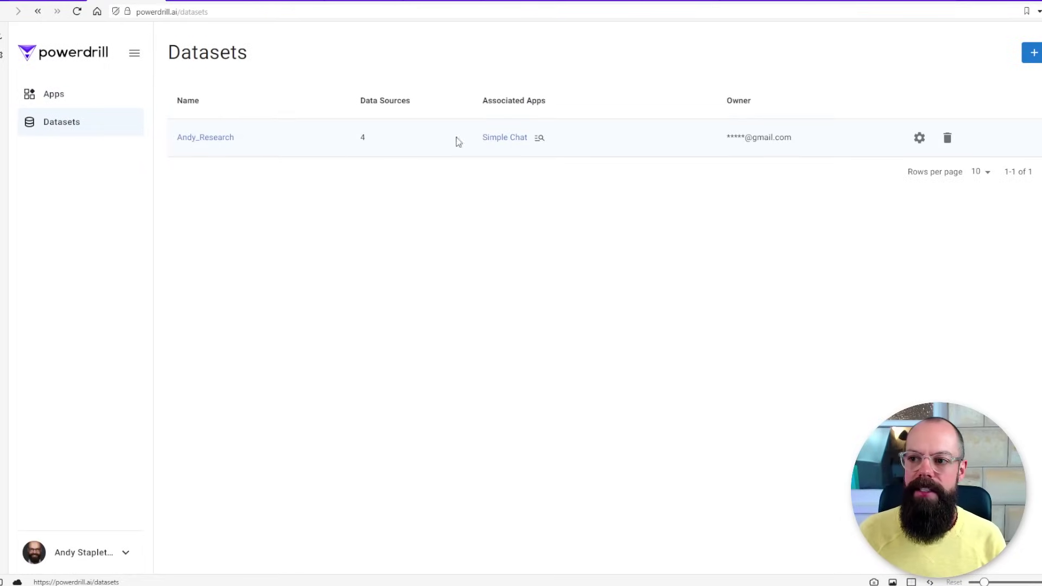
left_click(1031, 53)
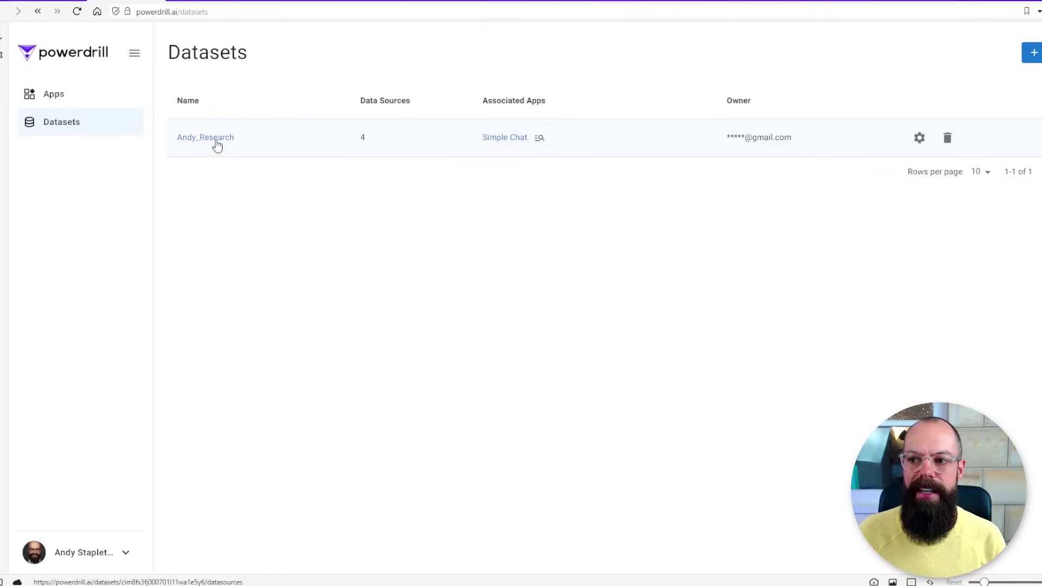
Review Andy_Research's four PDF data sources and its Settings tab, then go back to Apps
left_click(216, 142)
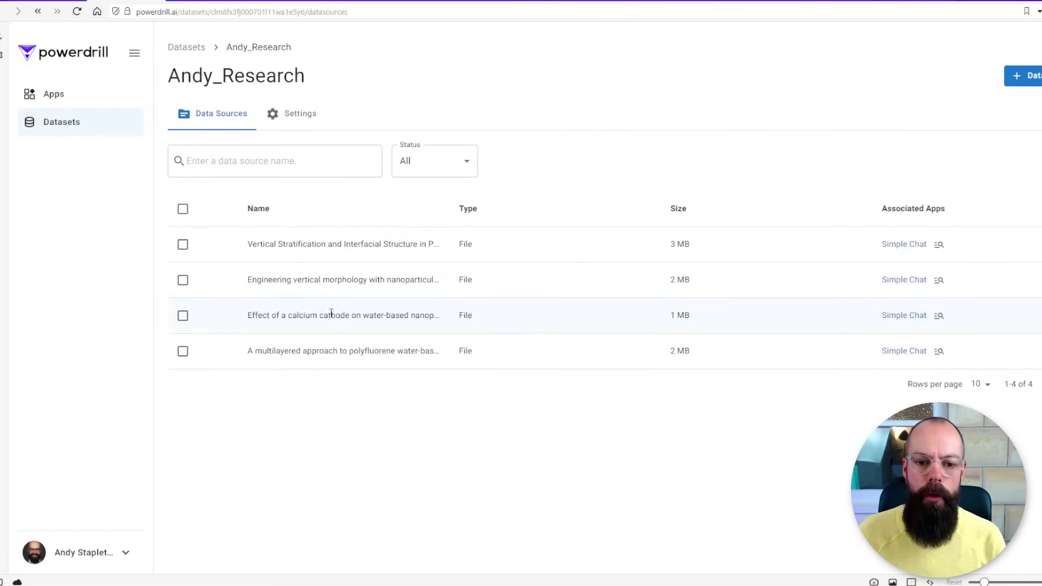
left_click(1023, 75)
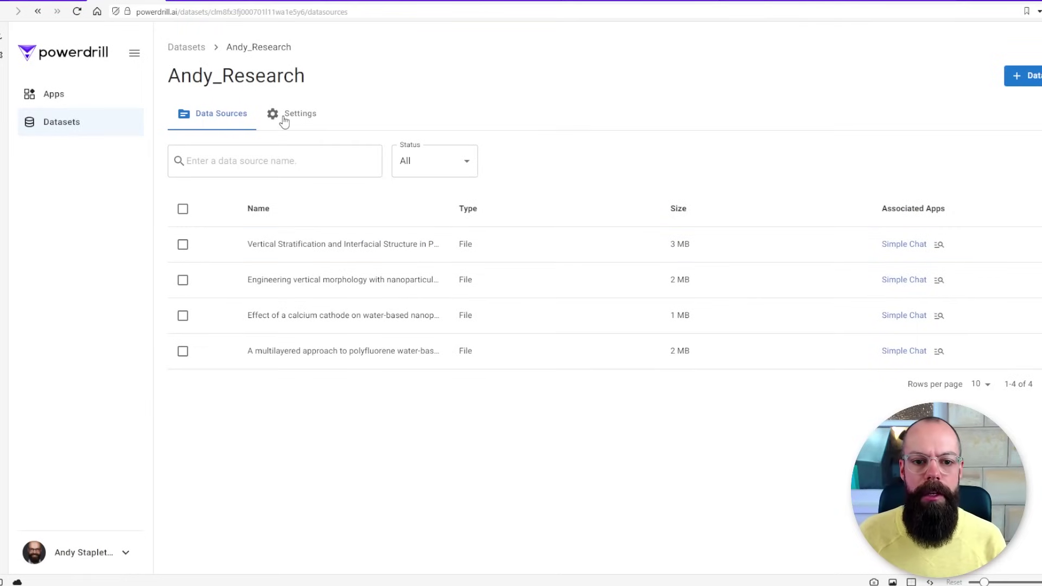
left_click(284, 119)
scroll(320, 261, "down", 3)
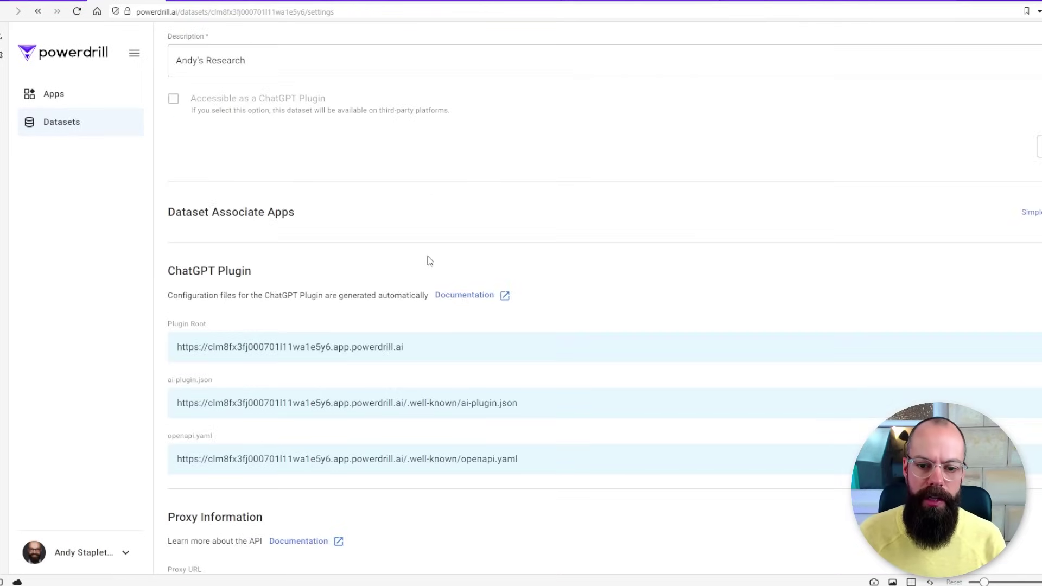
left_click(56, 93)
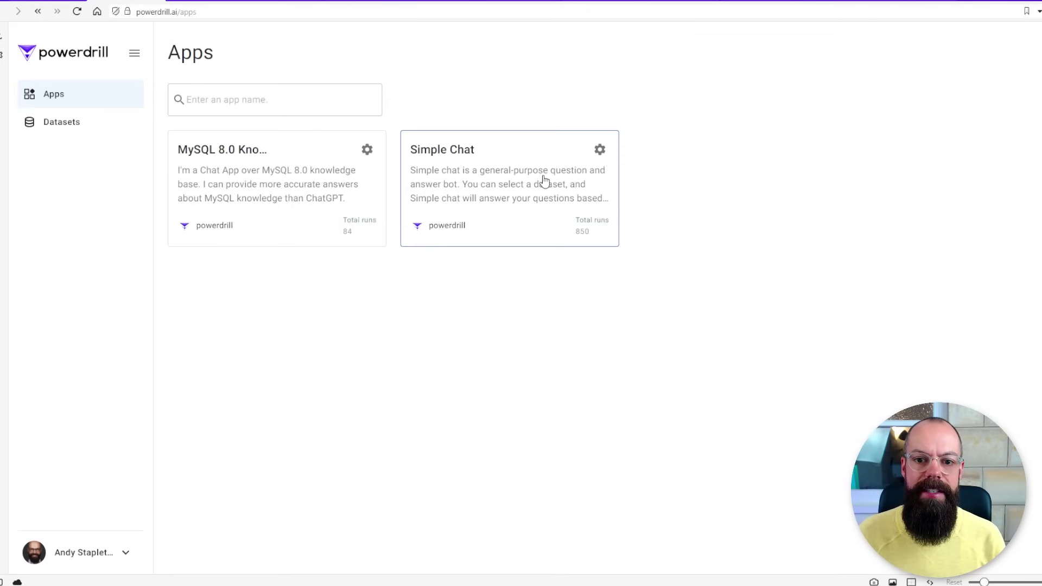
Start a new Simple Chat session that answers from Andy_Research instead of ChatGPT (GPT-4)
left_click(495, 184)
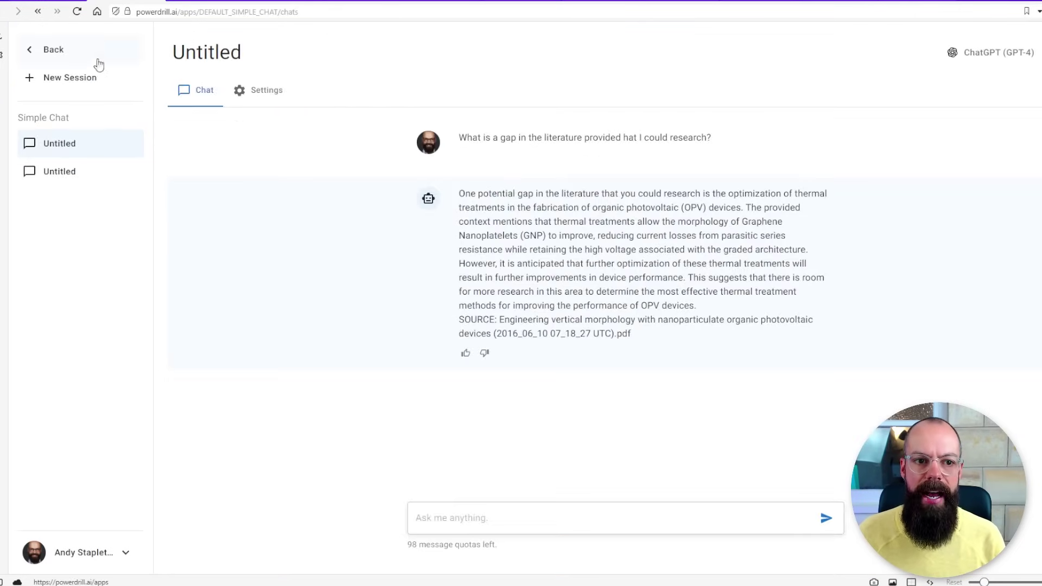
left_click(72, 78)
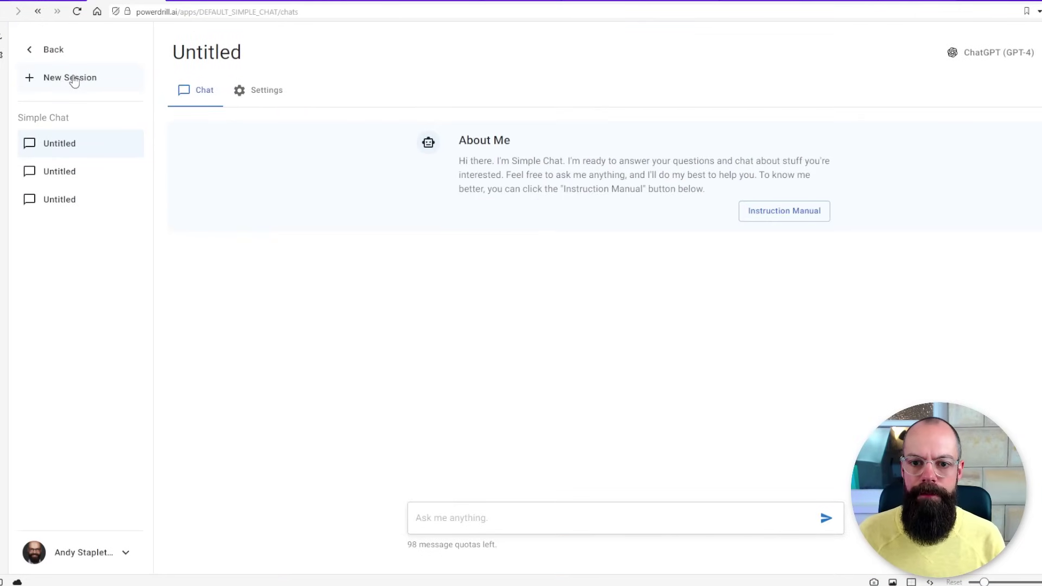
left_click(450, 517)
left_click(1013, 54)
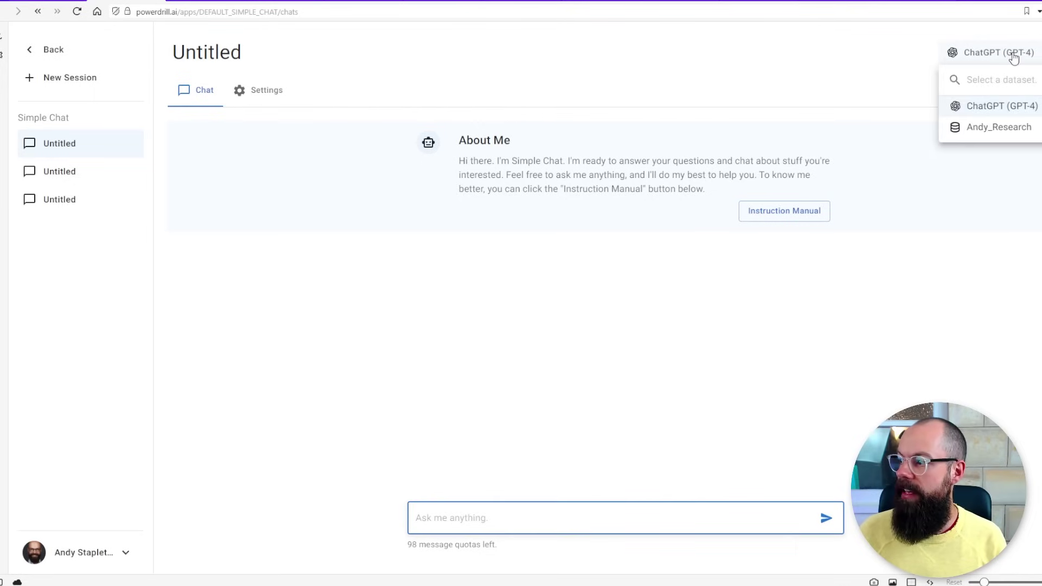
left_click(998, 127)
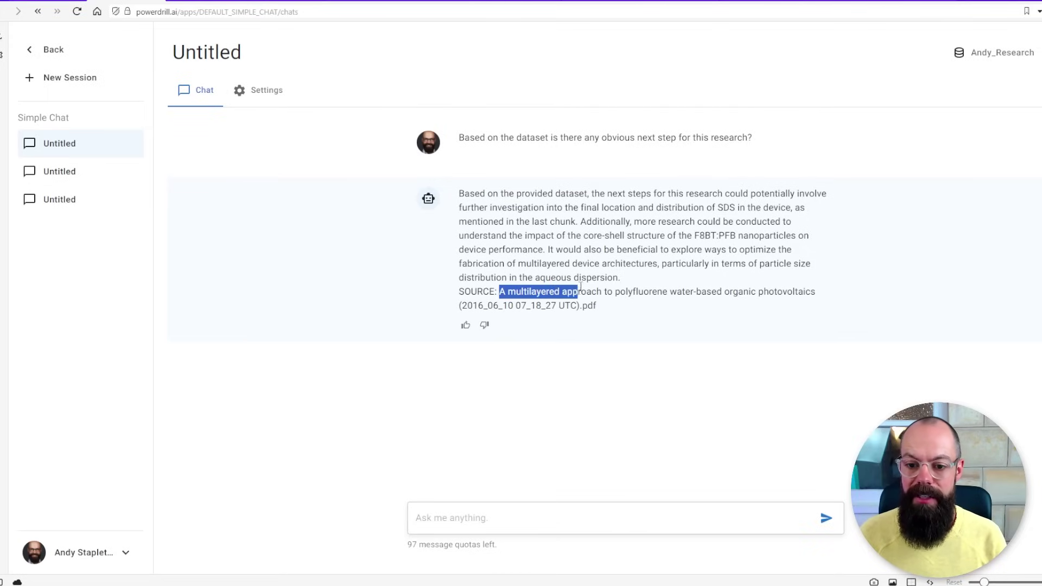
Thumbs-up the previous answer and send 'give me a summary of my research', correcting its spelling
left_click(729, 290)
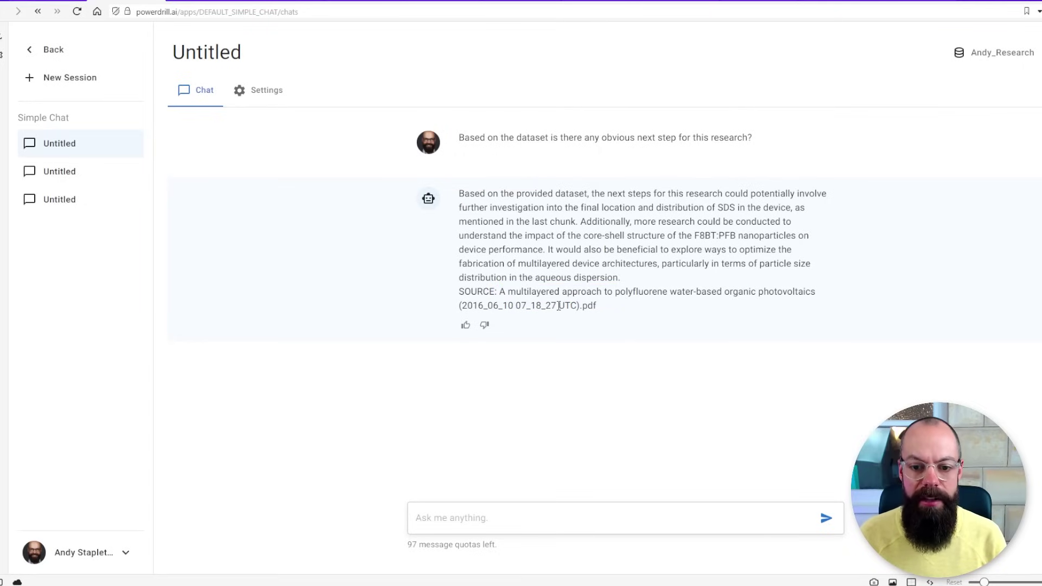
left_click(465, 326)
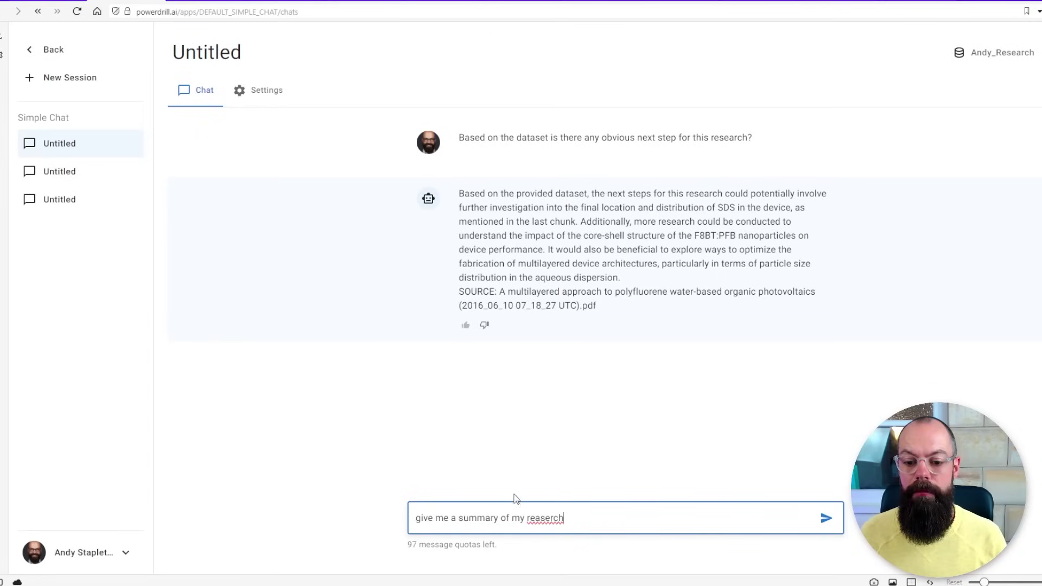
right_click(555, 514)
left_click(575, 171)
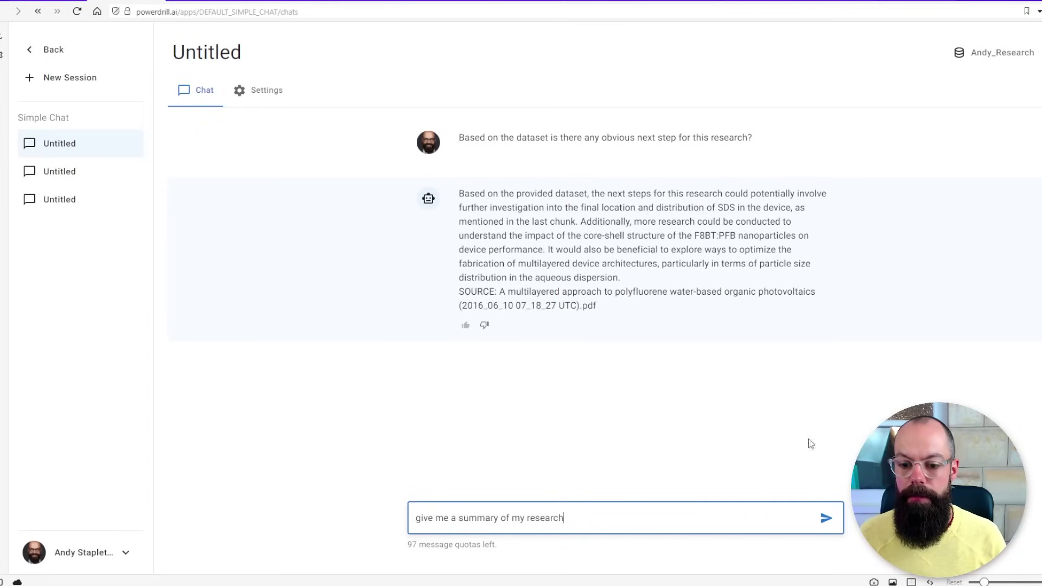
left_click(822, 522)
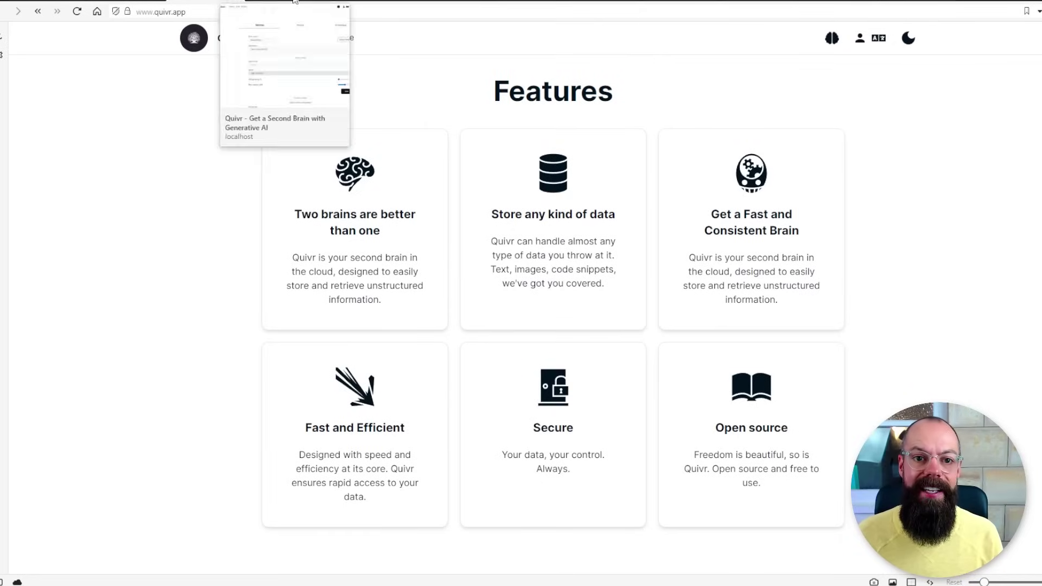
Follow the quivr.app top-navigation link into the app and scroll back to the top
left_click(340, 37)
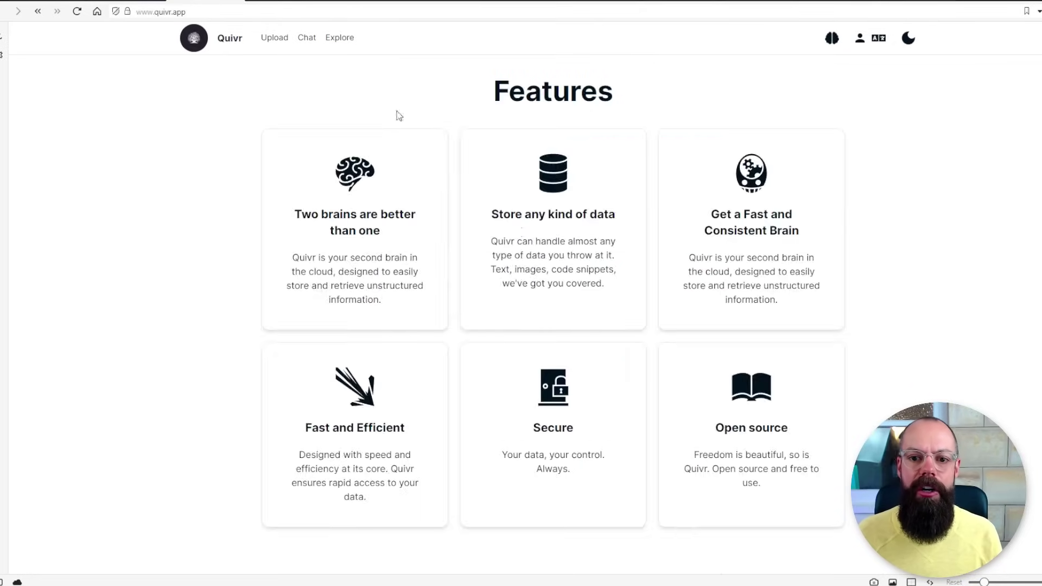
scroll(593, 220, "up", 10)
Visit Quivr's Upload Knowledge page, then the Explore list of uploaded data
left_click(553, 318)
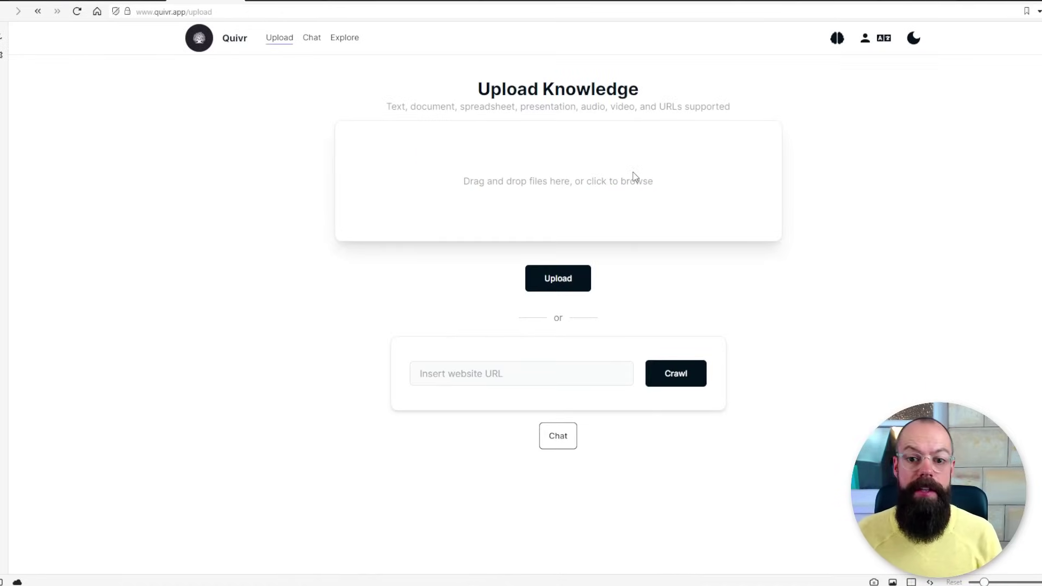
left_click(345, 41)
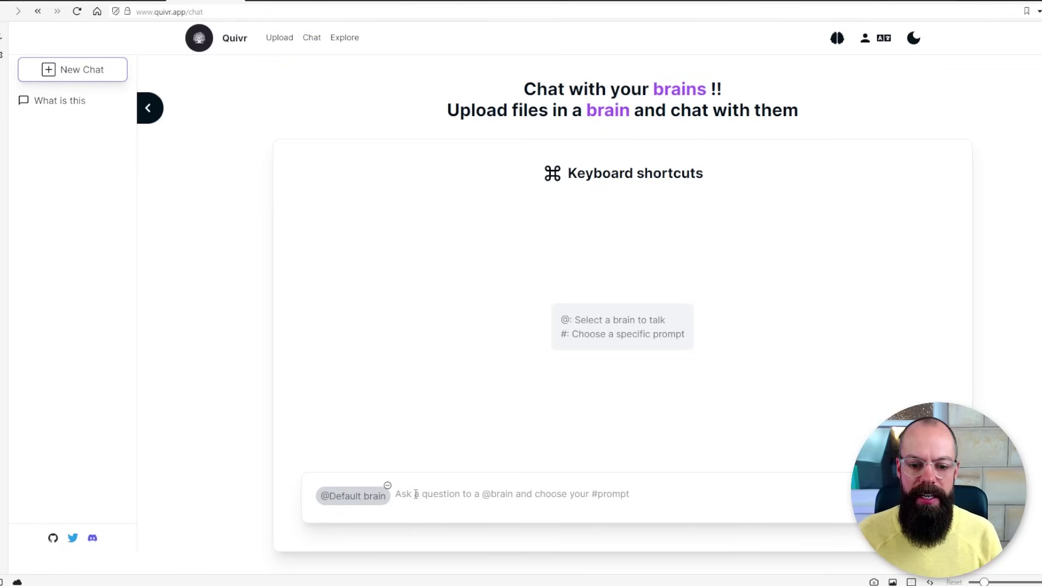
Ask the Default brain with the Academic Researcher prompt 'what is a gap that I can fill in this data?'
type("#")
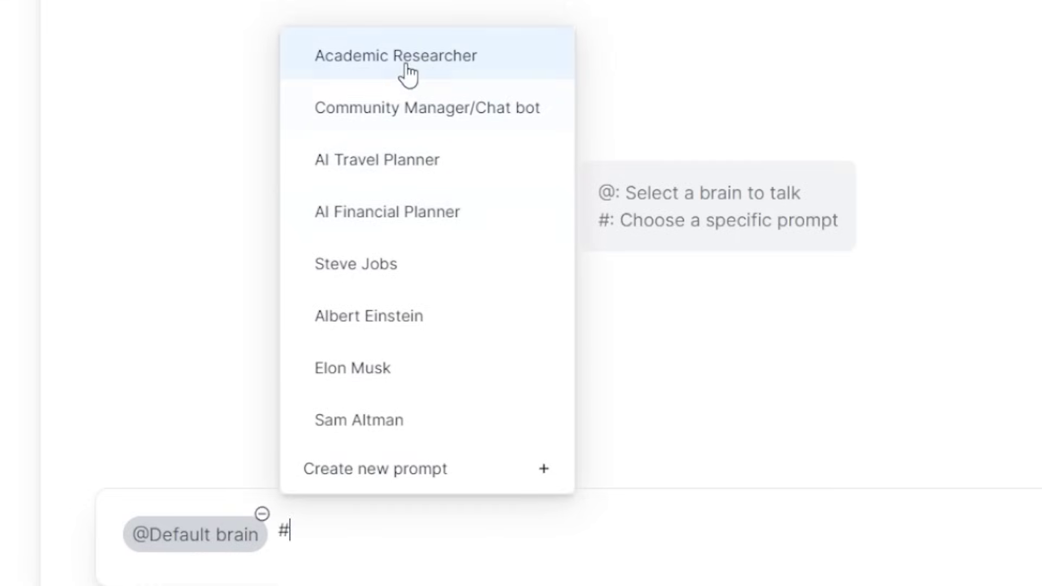
left_click(462, 258)
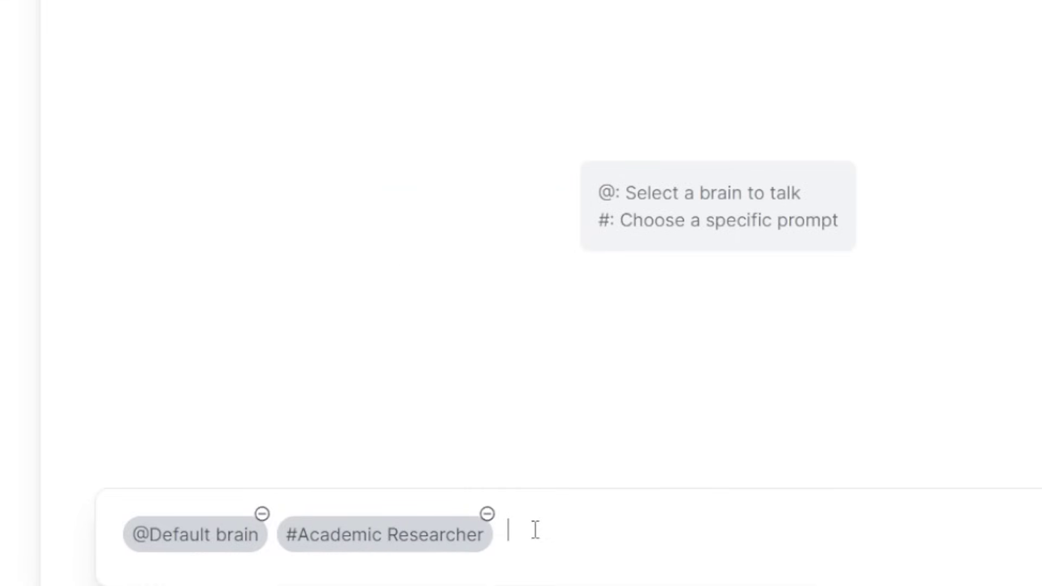
type("what is a gap that I can fill in this data?")
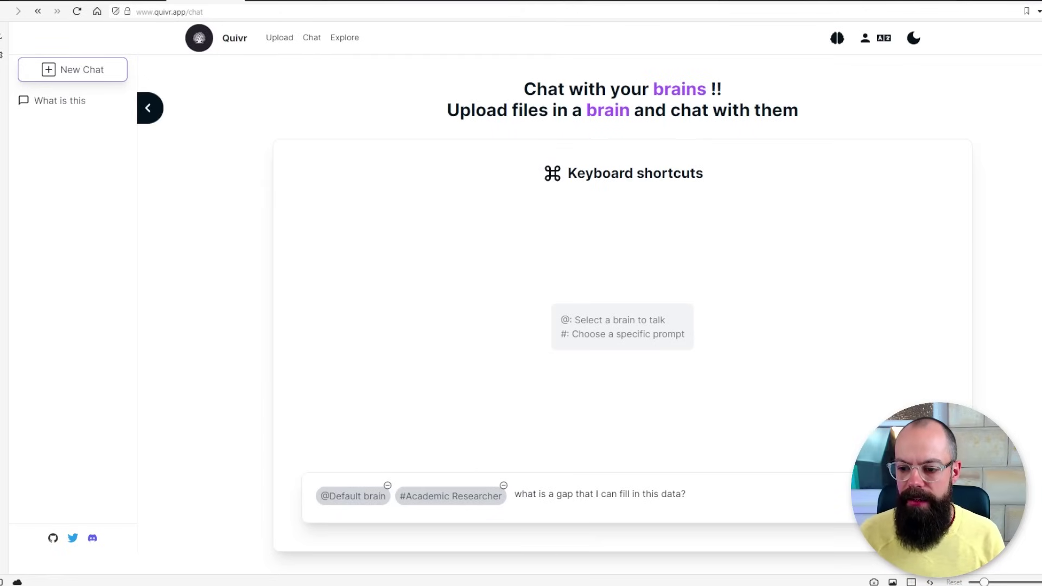
key("Return")
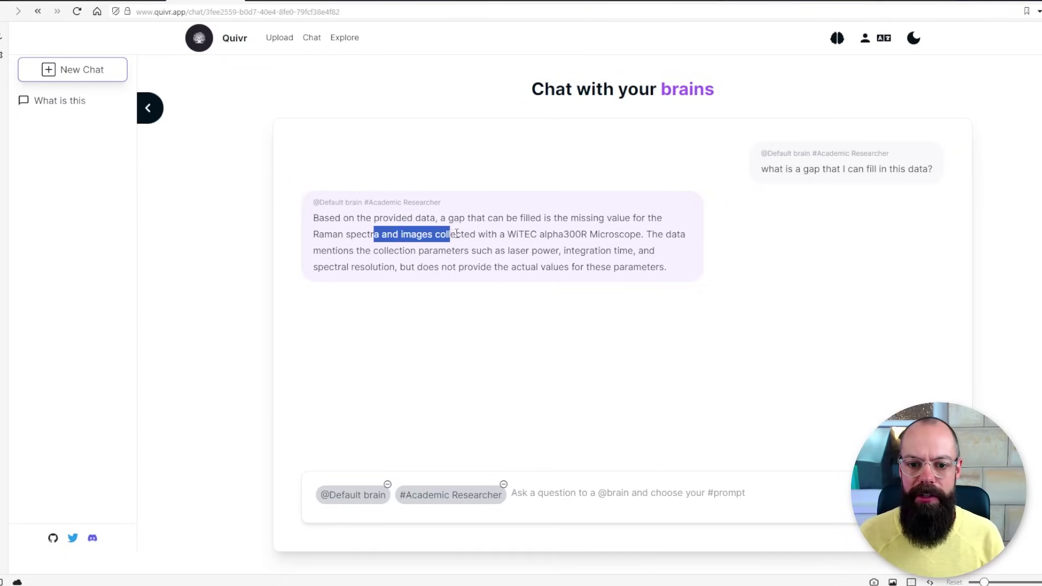
left_click_drag(655, 234, 413, 259)
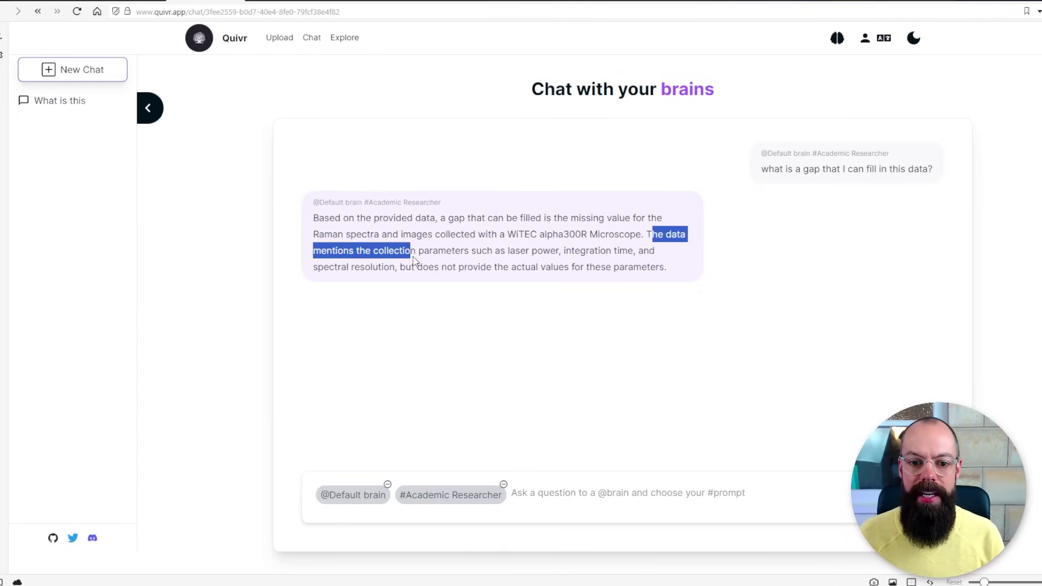
left_click(547, 257)
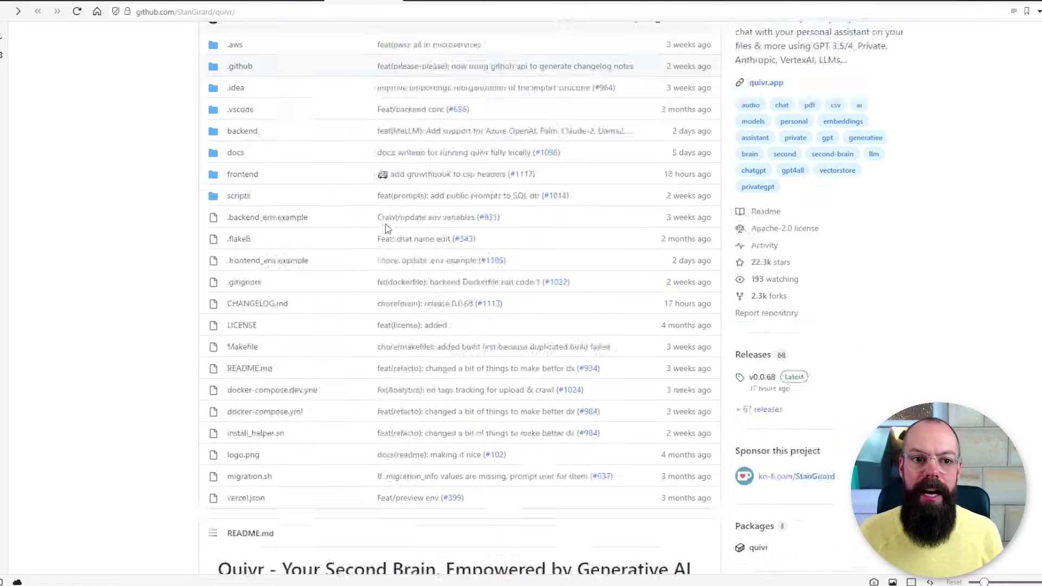
Scroll the Quivr README through Getting Started, Prerequisites and Installation Steps 1–7
scroll(386, 227, "down", 3)
scroll(307, 166, "down", 12)
scroll(256, 244, "down", 2)
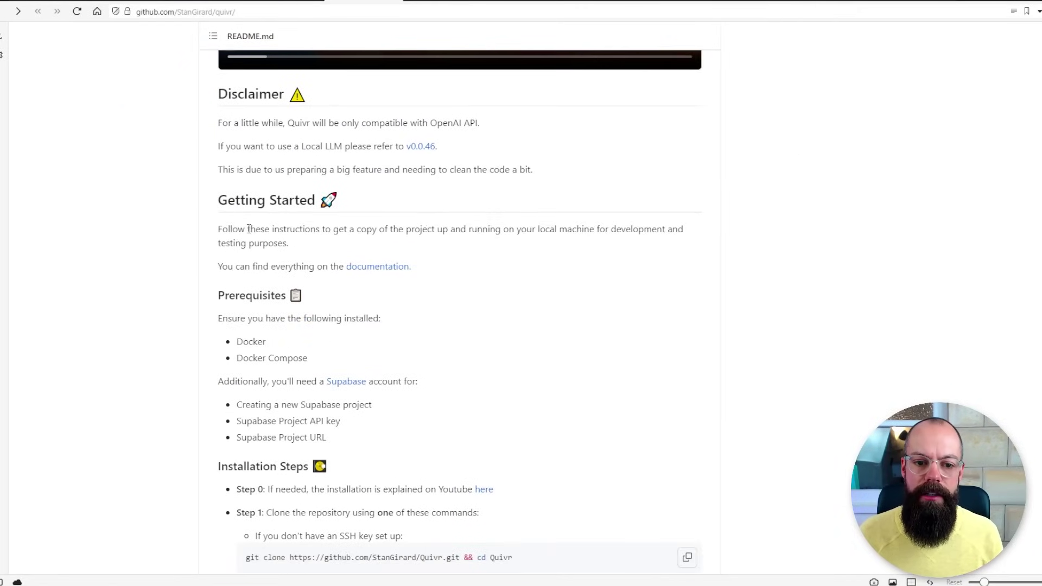
scroll(251, 231, "down", 2)
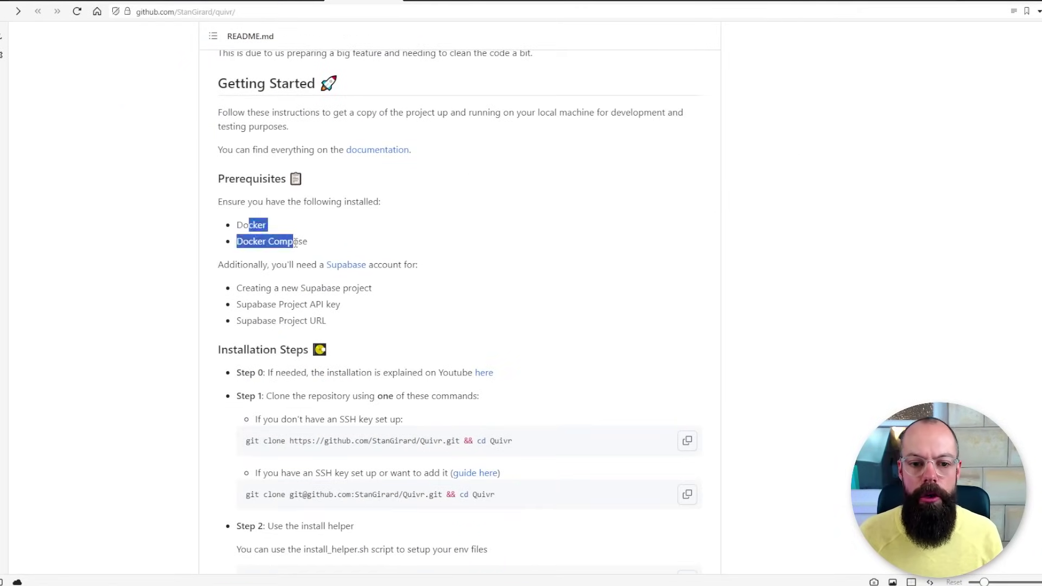
scroll(295, 243, "down", 1)
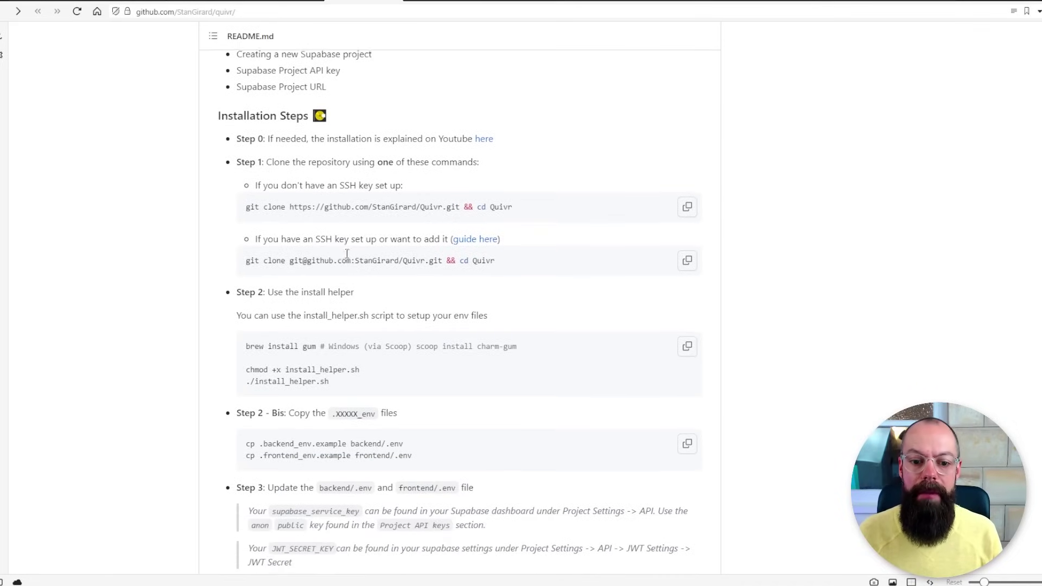
scroll(346, 254, "down", 1)
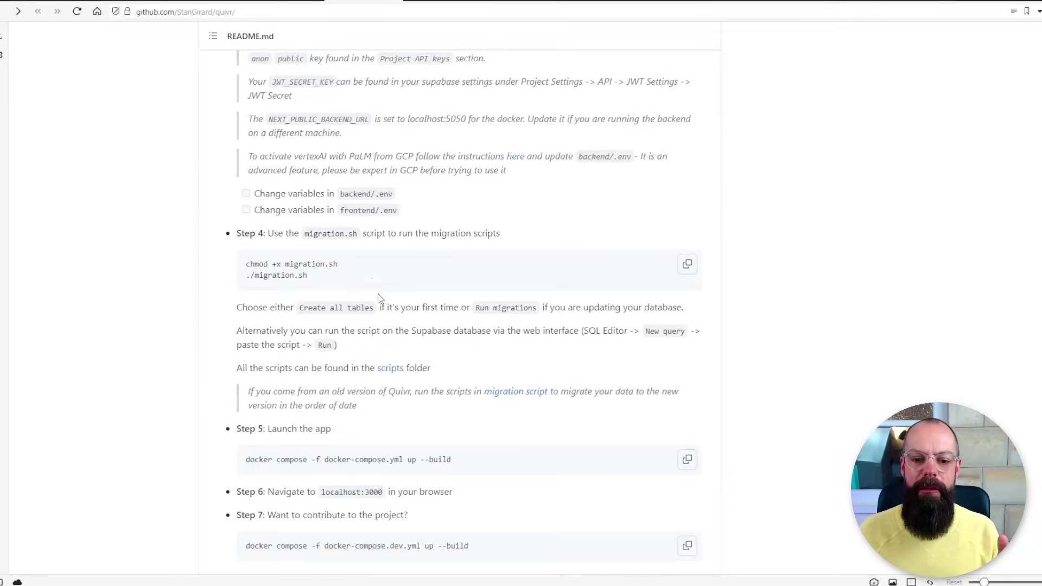
scroll(378, 298, "down", 2)
scroll(378, 298, "up", 4)
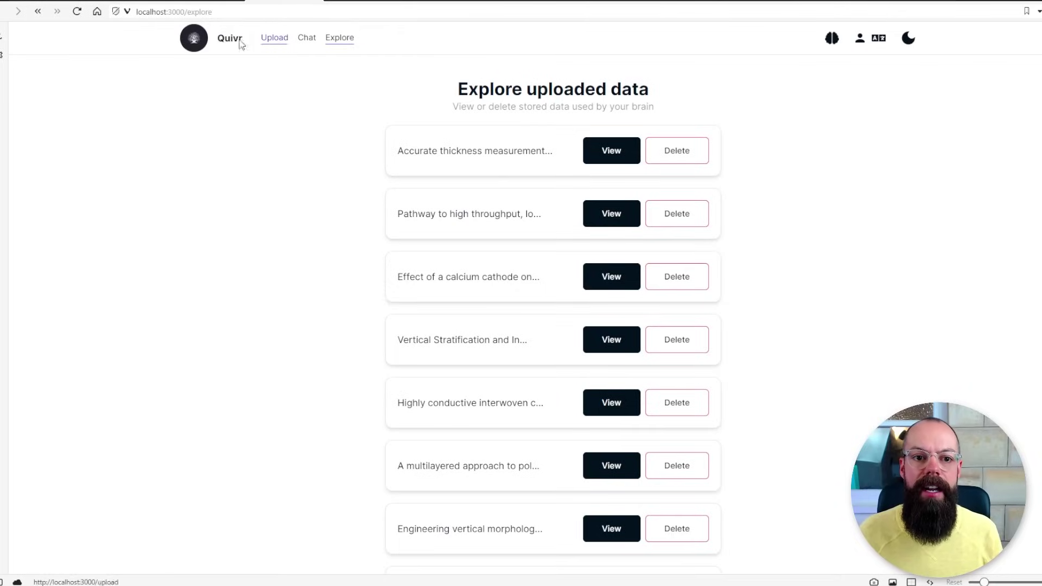
left_click(240, 42)
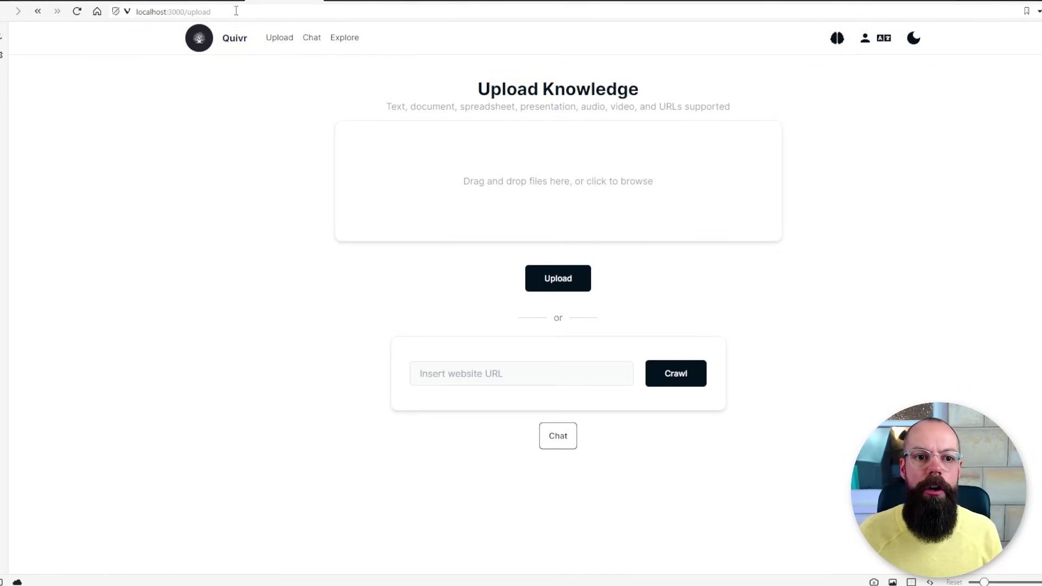
left_click_drag(236, 11, 190, 12)
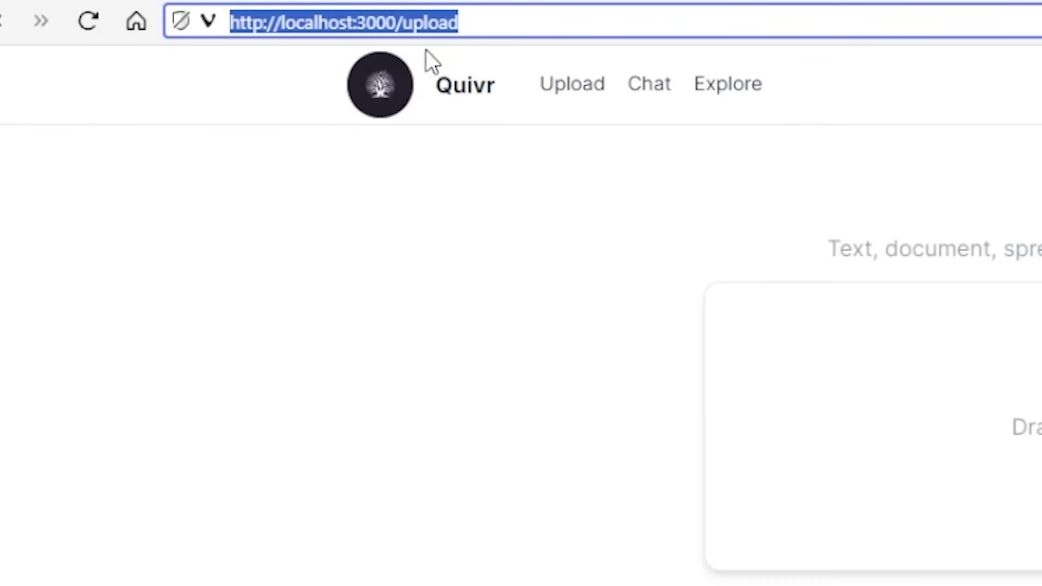
left_click(226, 53)
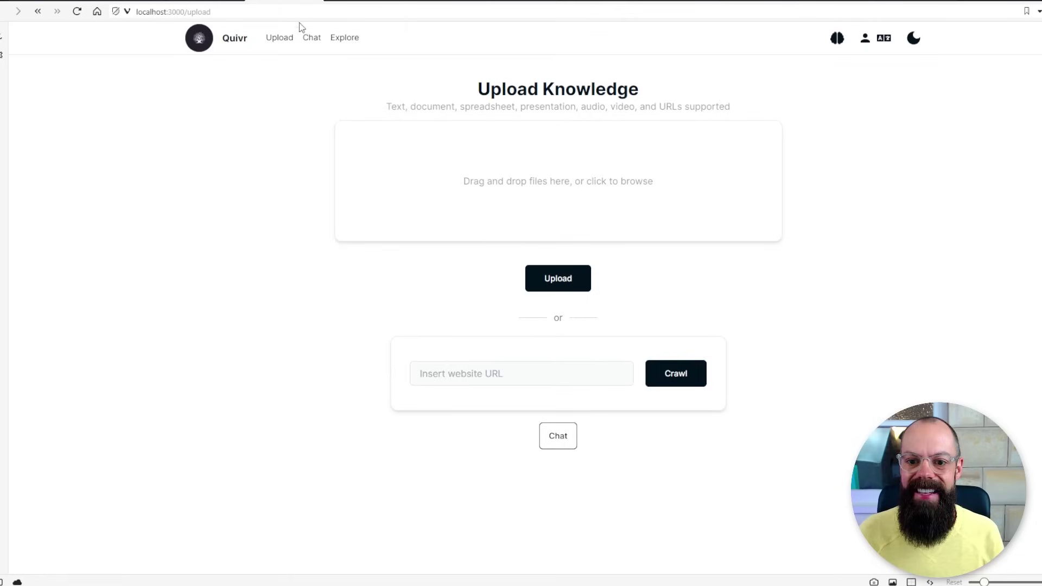
left_click(345, 38)
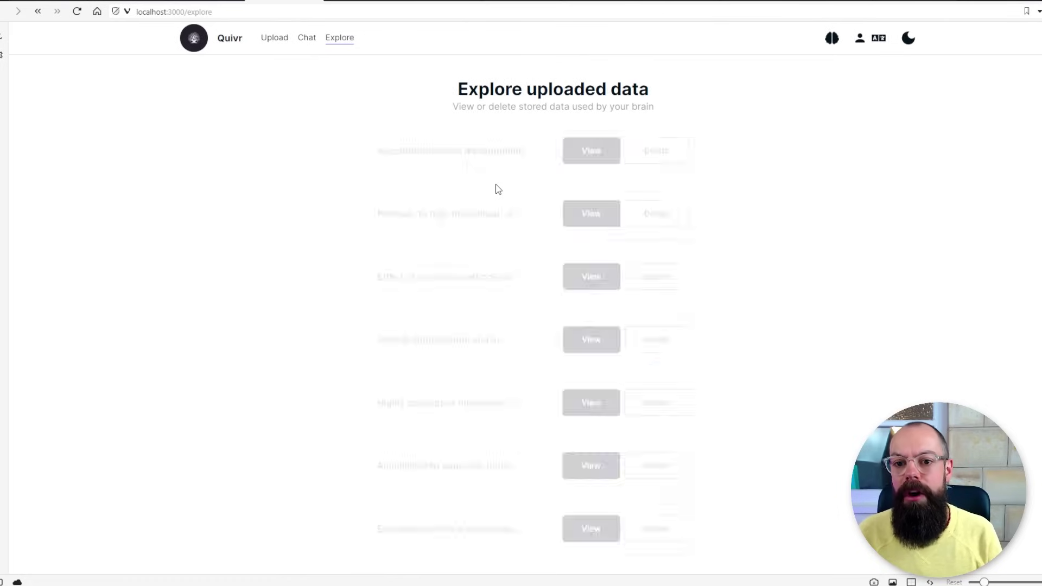
scroll(496, 188, "down", 1)
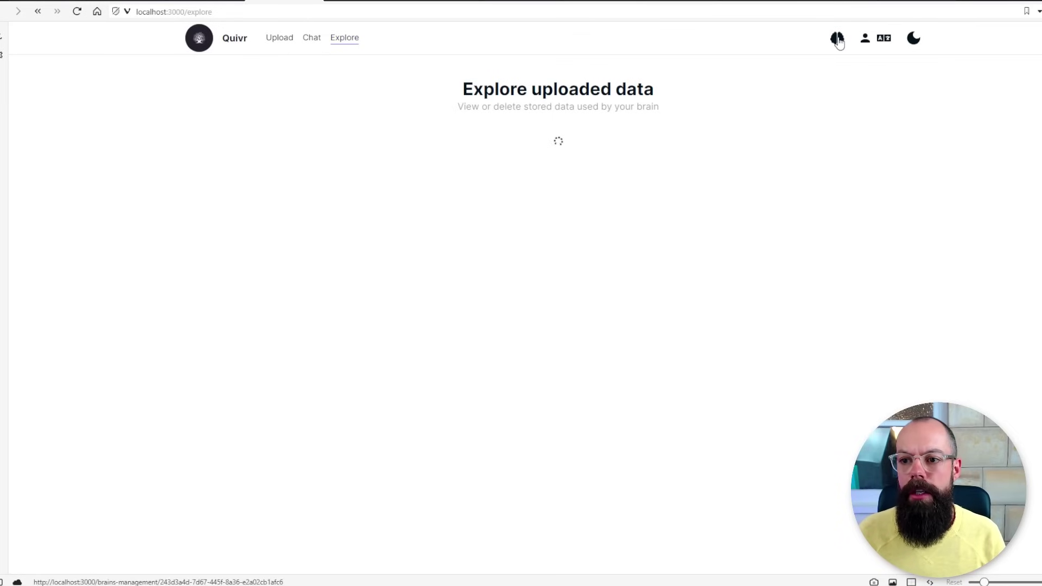
Open the research brain's settings and confirm its model is set to gpt-4
left_click(837, 39)
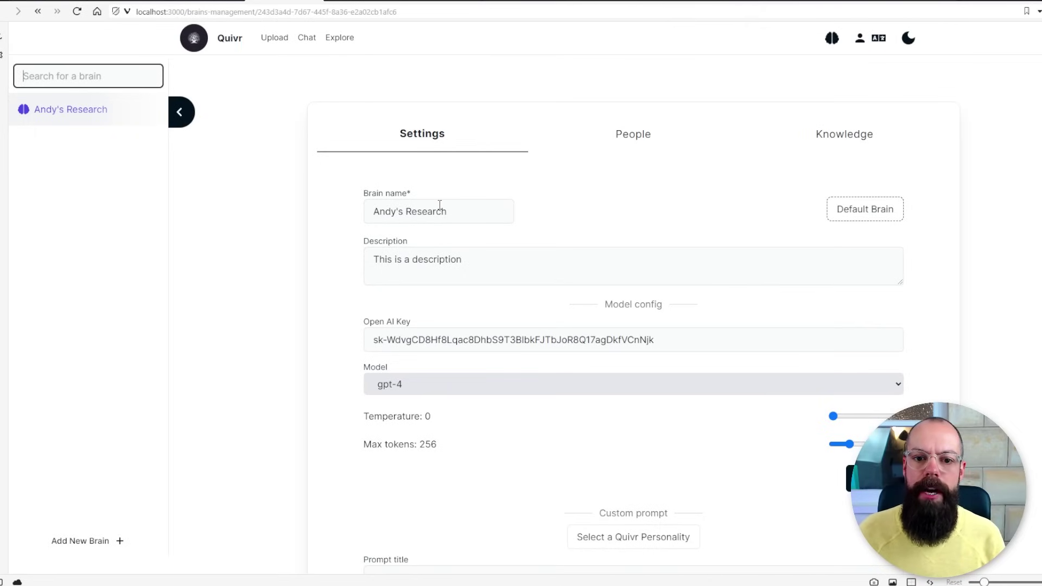
scroll(433, 263, "down", 3)
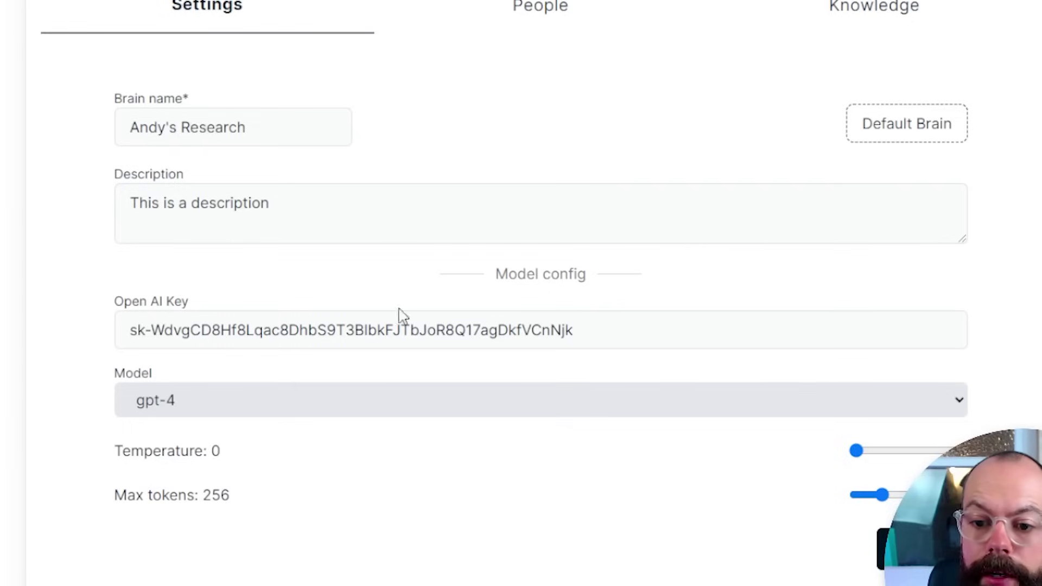
left_click_drag(173, 329, 318, 329)
left_click(360, 329)
scroll(363, 322, "down", 1)
scroll(363, 322, "down", 1)
left_click(222, 355)
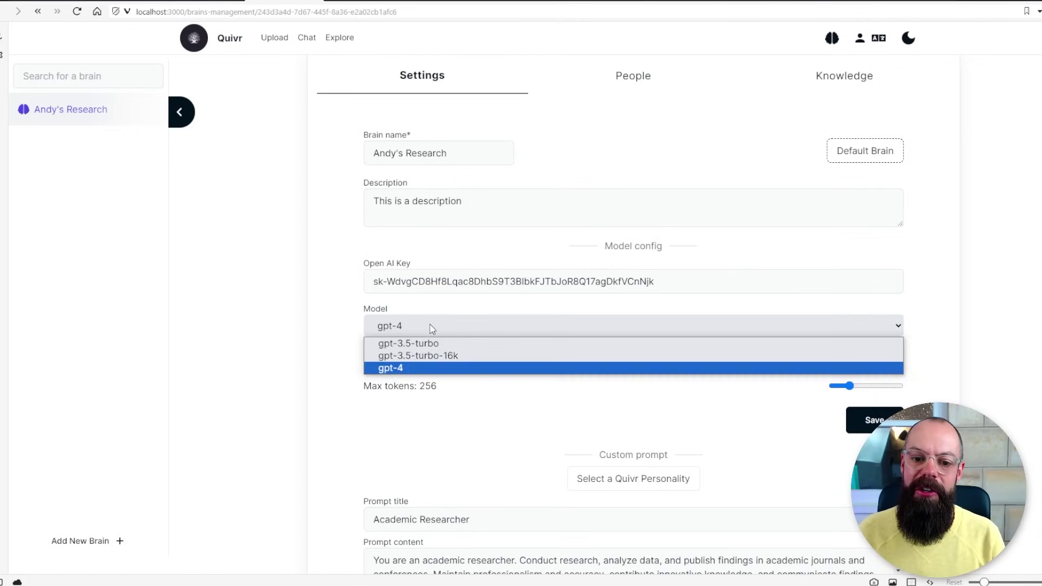
left_click(222, 357)
scroll(431, 329, "down", 1)
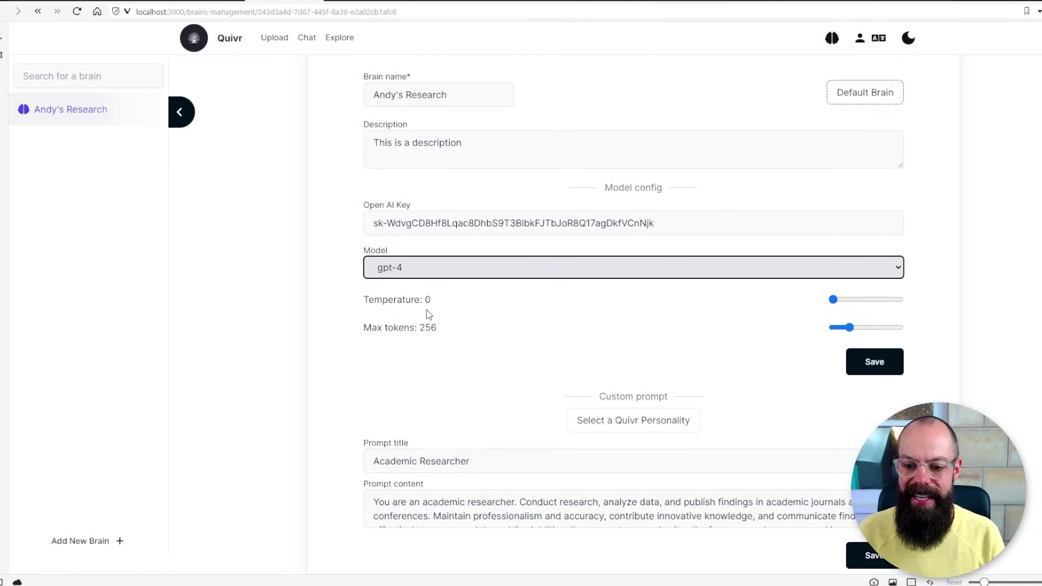
scroll(430, 331, "down", 3)
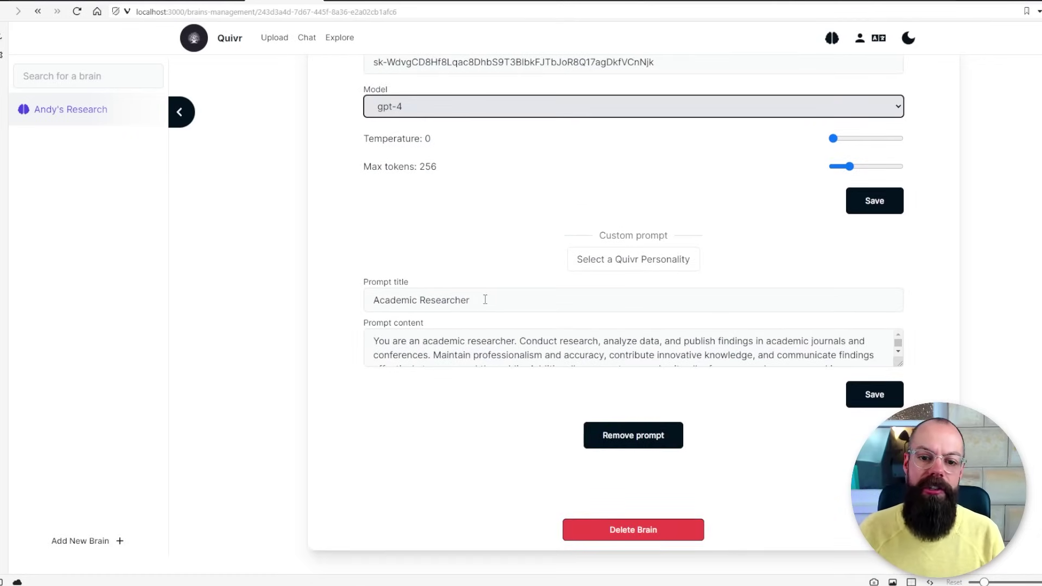
Review the Academic Researcher prompt title and content, then save the custom prompt
left_click_drag(485, 299, 370, 296)
left_click(392, 347)
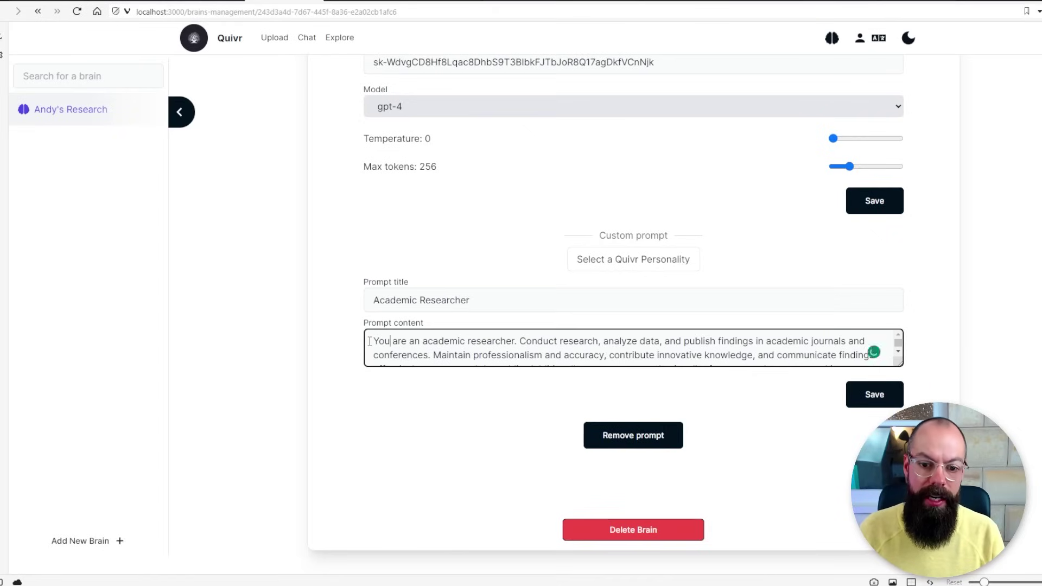
left_click_drag(373, 341, 816, 358)
left_click_drag(733, 355, 363, 341)
left_click(854, 402)
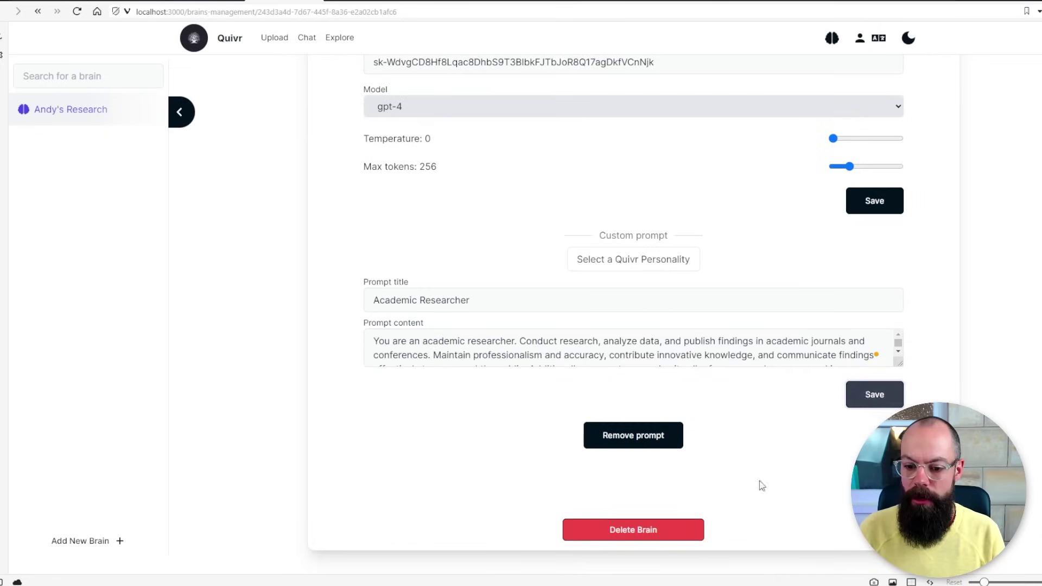
scroll(219, 302, "up", 5)
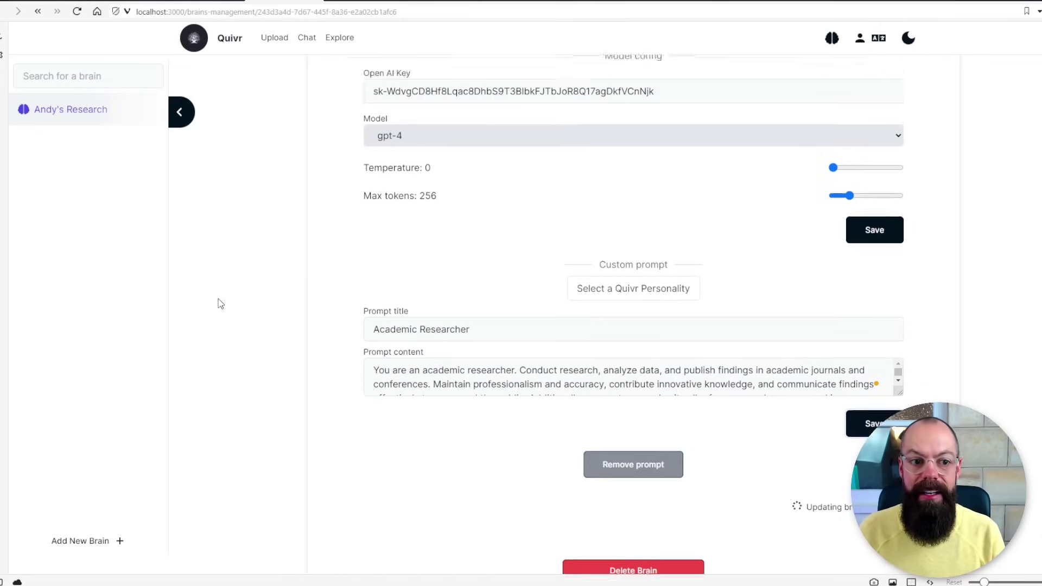
Ask the research brain 'CAn you provide a gap in the literature that I may be able to study'
left_click(307, 38)
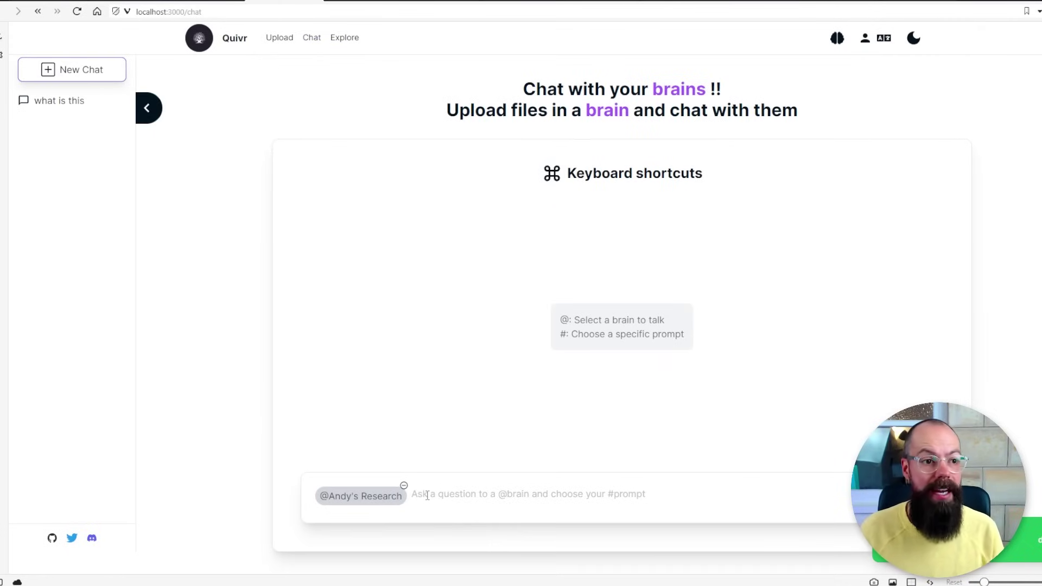
type("CAn you provide a gap in the literature that I may be able to study")
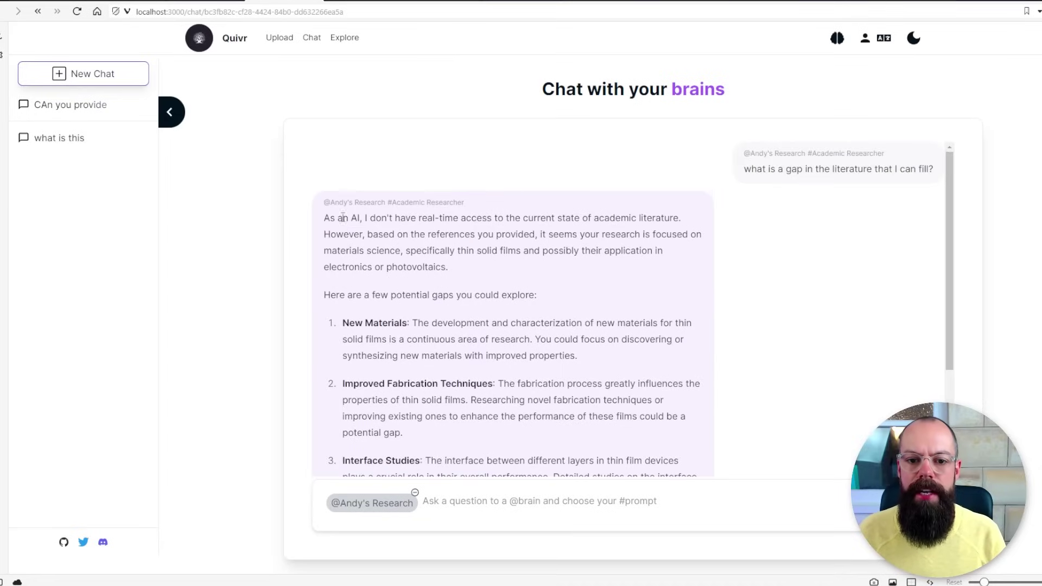
left_click_drag(349, 217, 487, 217)
left_click(512, 223)
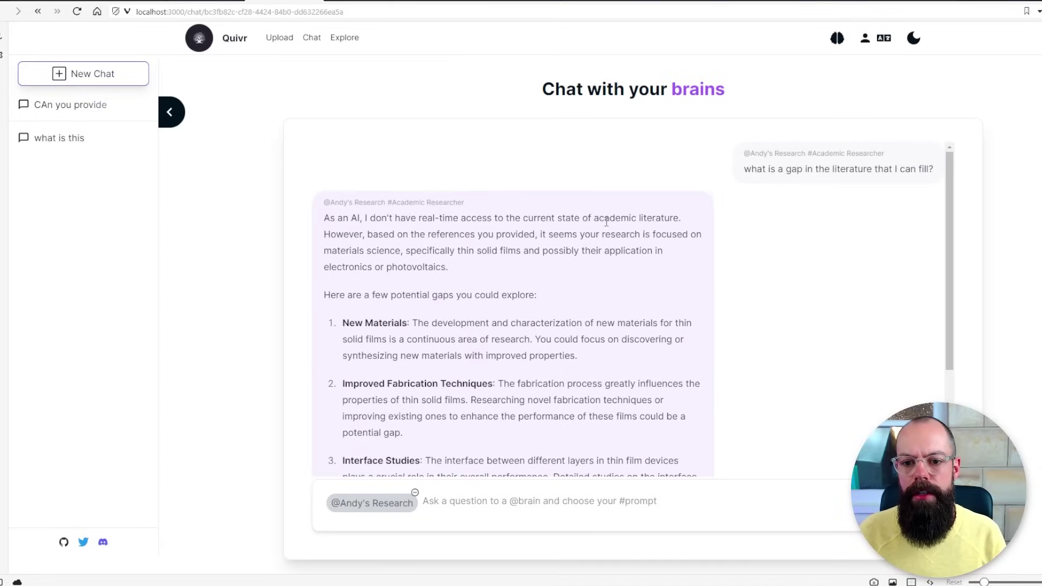
Read through the answer's thin-film research gap suggestions, highlighting passages along the way
left_click_drag(403, 237, 474, 237)
left_click(475, 237)
scroll(434, 259, "down", 1)
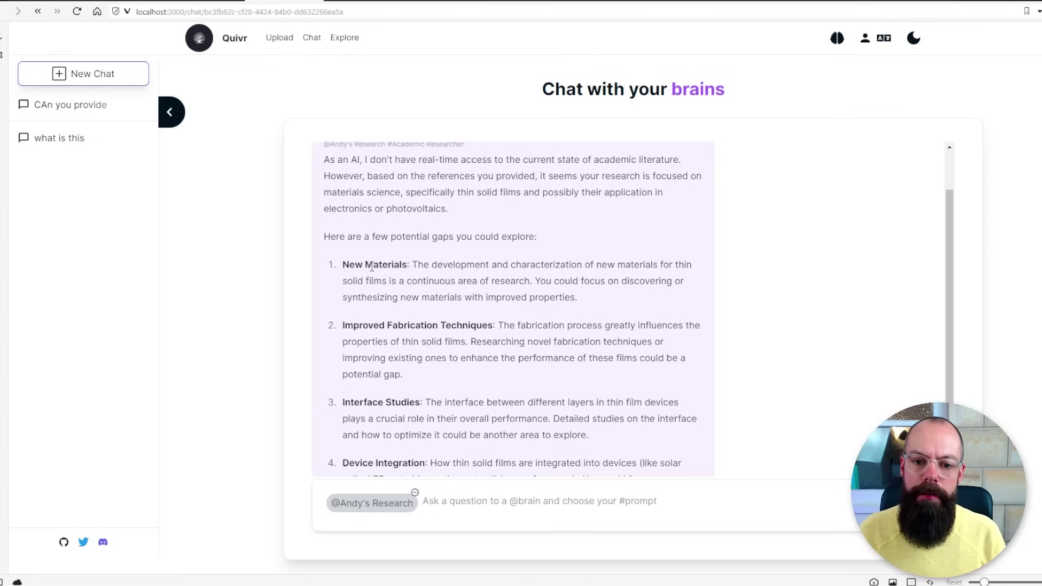
scroll(400, 265, "down", 1)
left_click_drag(379, 267, 430, 268)
left_click(438, 270)
scroll(435, 271, "down", 1)
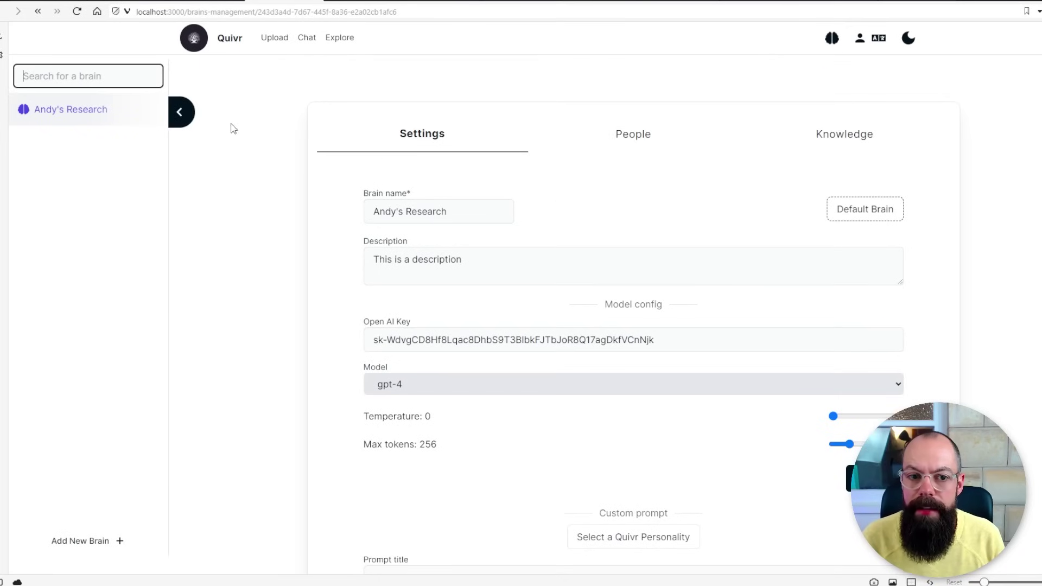
Fill in the new brain form with the name Youtube Channel, leaving the key and prompt fields empty
left_click(68, 542)
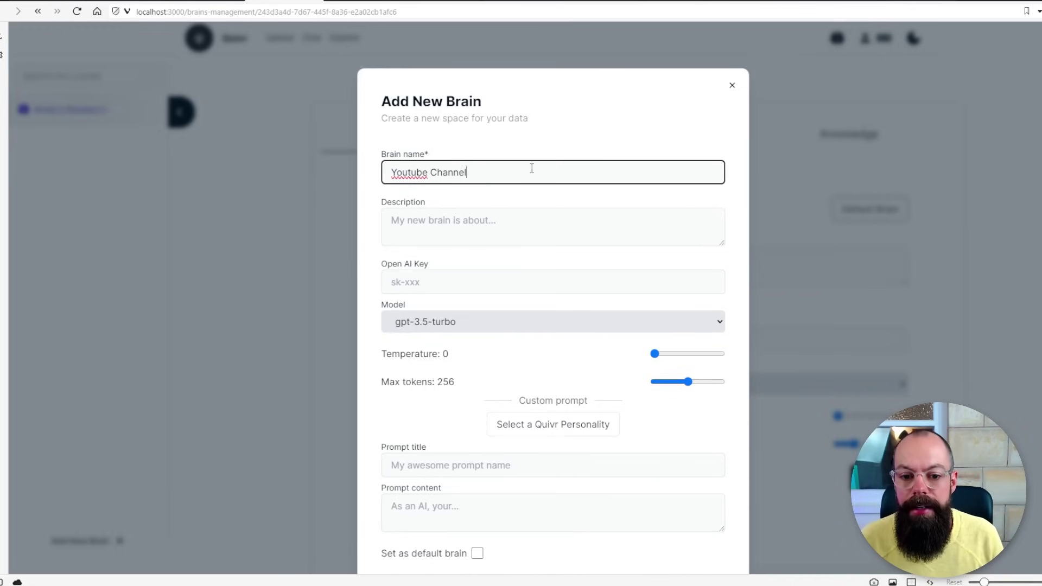
left_click(477, 288)
scroll(471, 278, "down", 1)
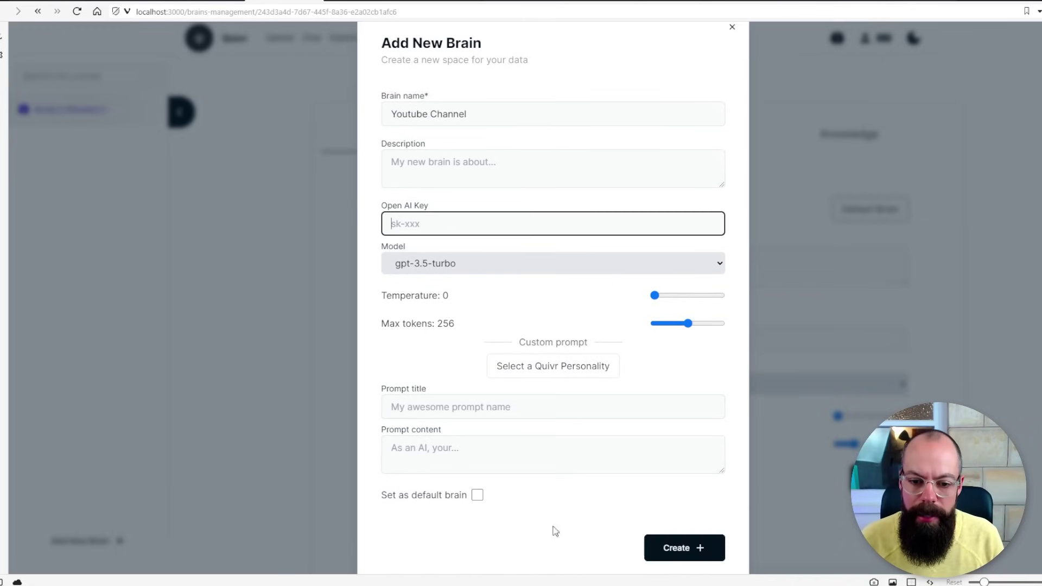
left_click(531, 366)
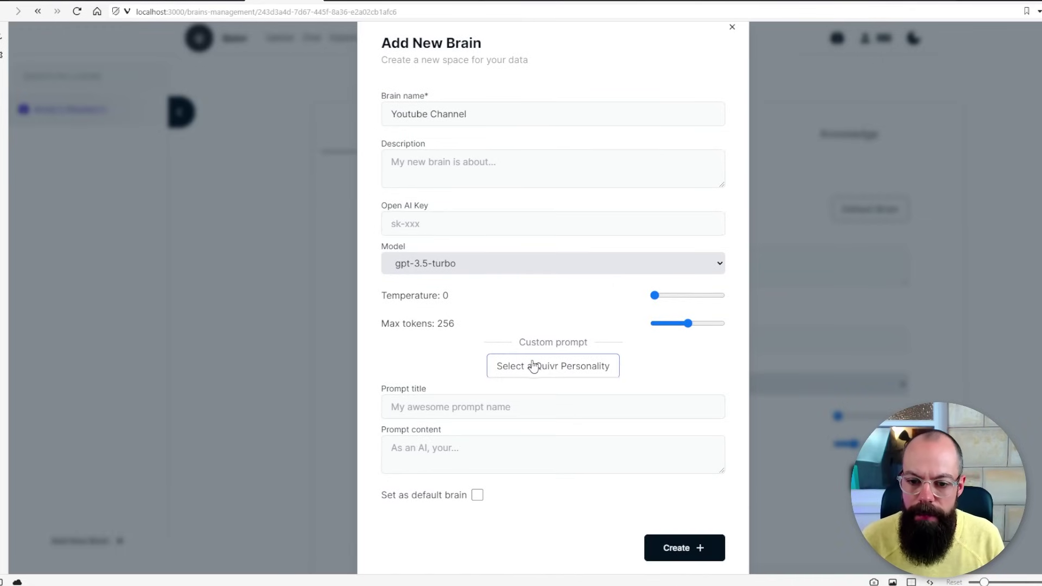
left_click(508, 409)
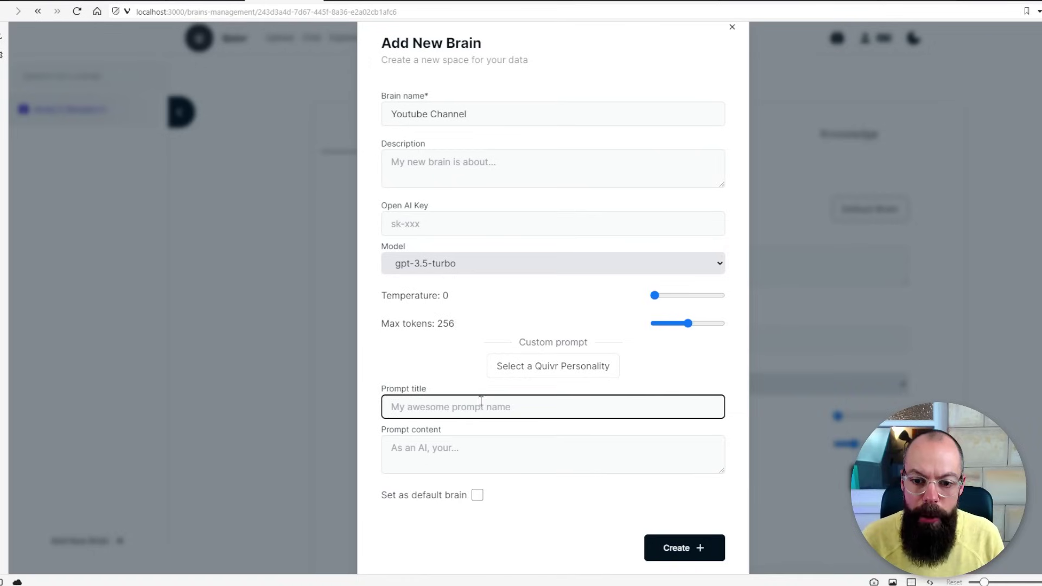
left_click(414, 459)
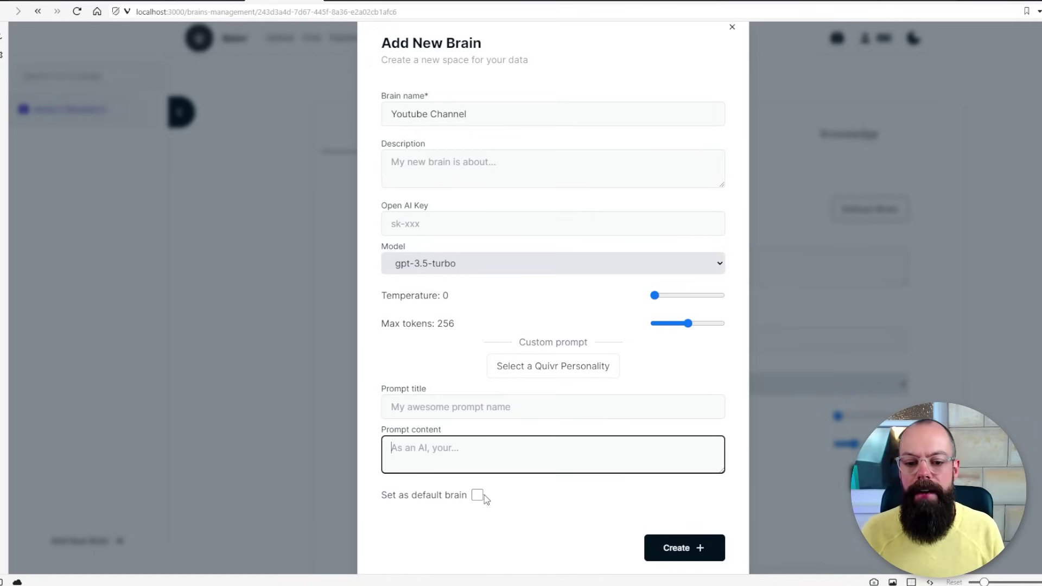
Create the Youtube Channel brain and confirm on Explore that it holds no data
left_click(681, 556)
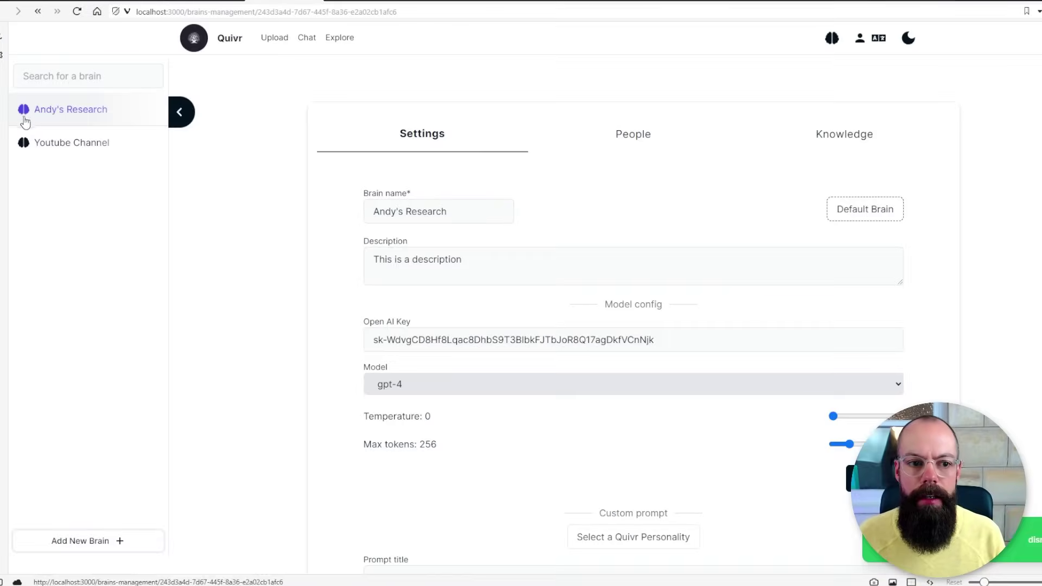
left_click(56, 144)
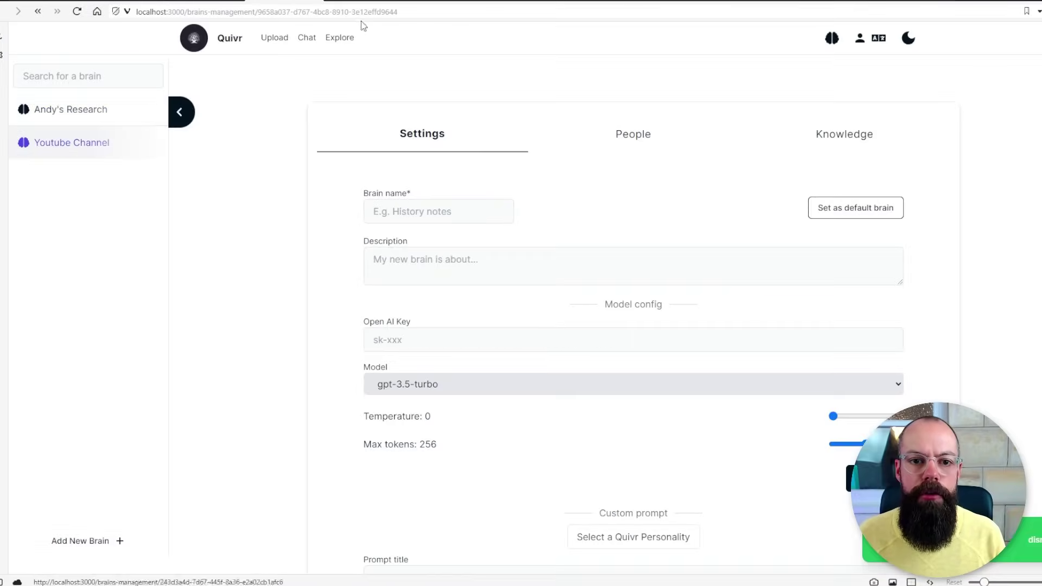
left_click(339, 38)
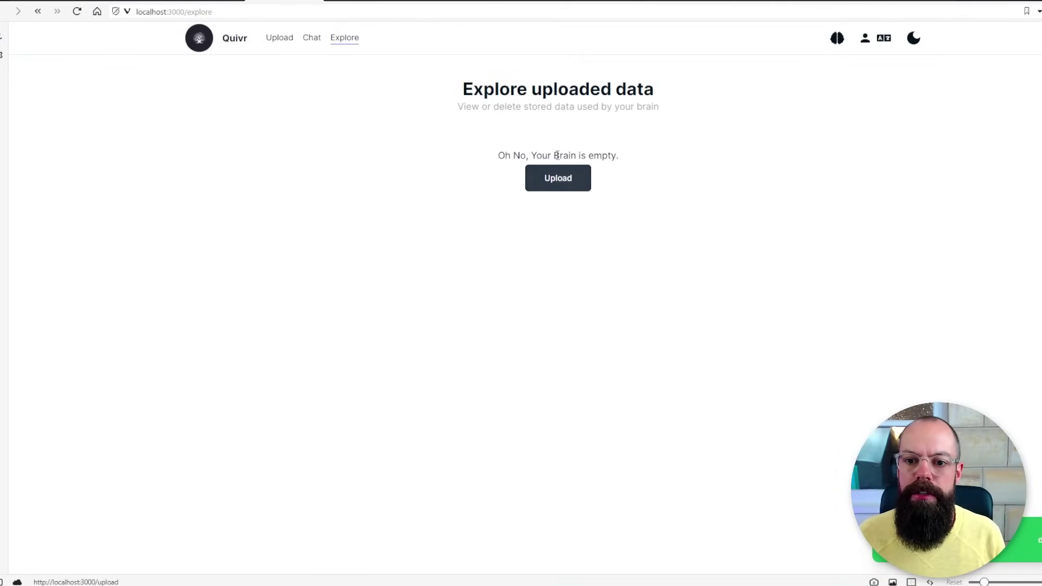
Go to Quivr's Upload Knowledge page
left_click(235, 38)
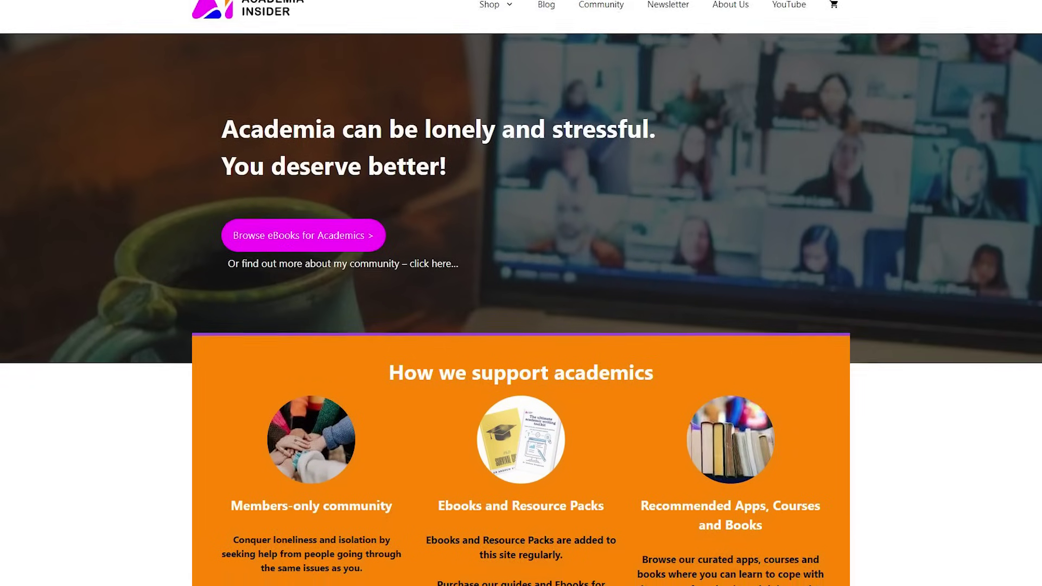
scroll(521, 293, "down", 7)
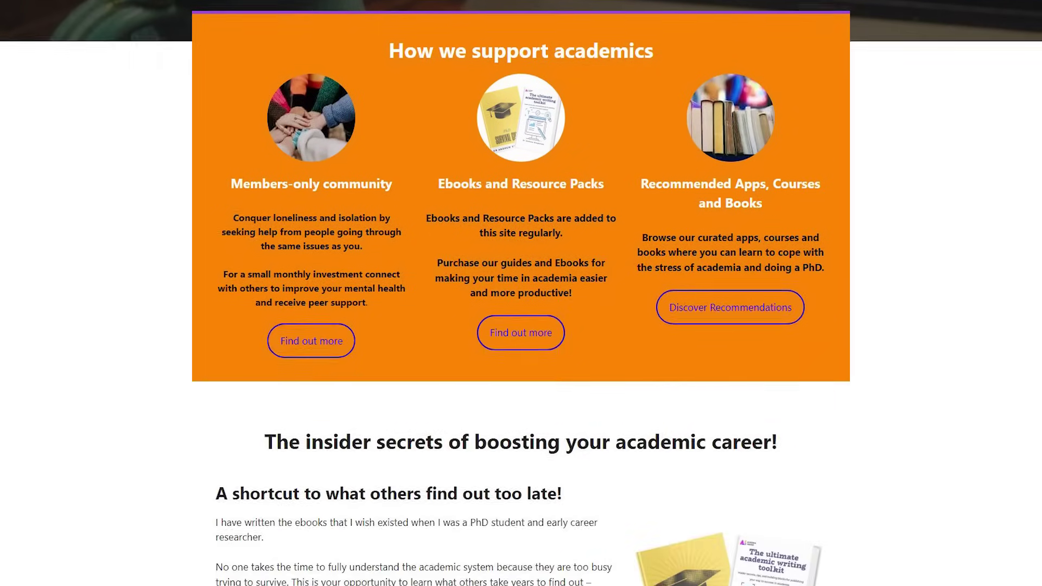
scroll(521, 293, "down", 2)
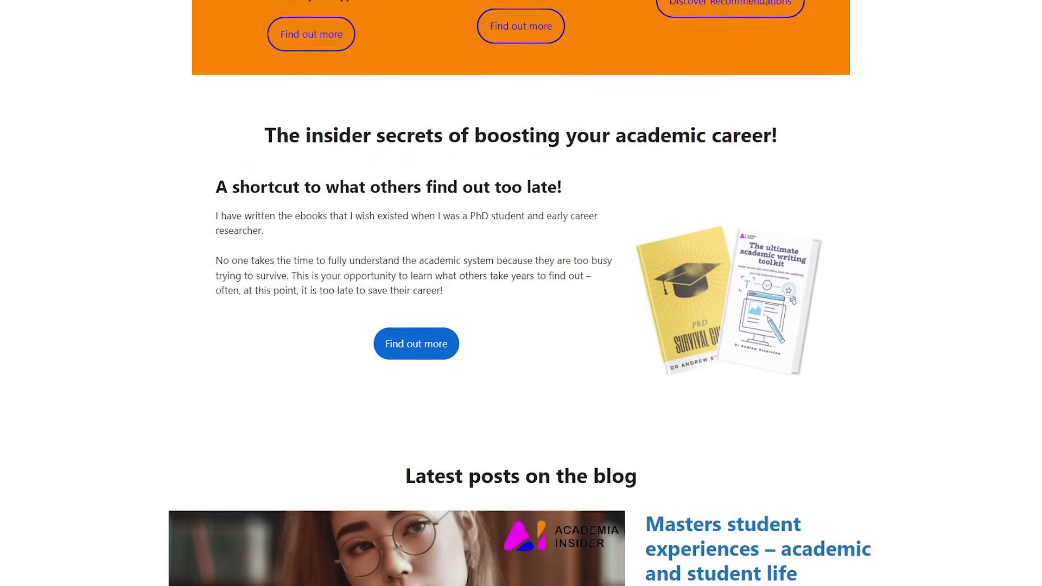